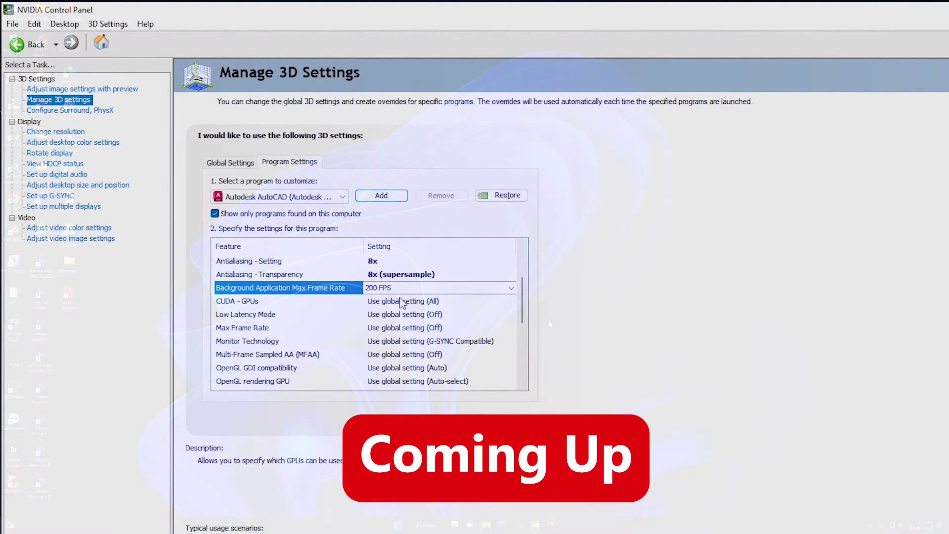
# Step: Use the GTX 1660 Ti for CUDA, turn Low Latency Mode on, and cap Max Frame Rate at 1000 FPS
pyautogui.click(510, 300)
pyautogui.click(449, 345)
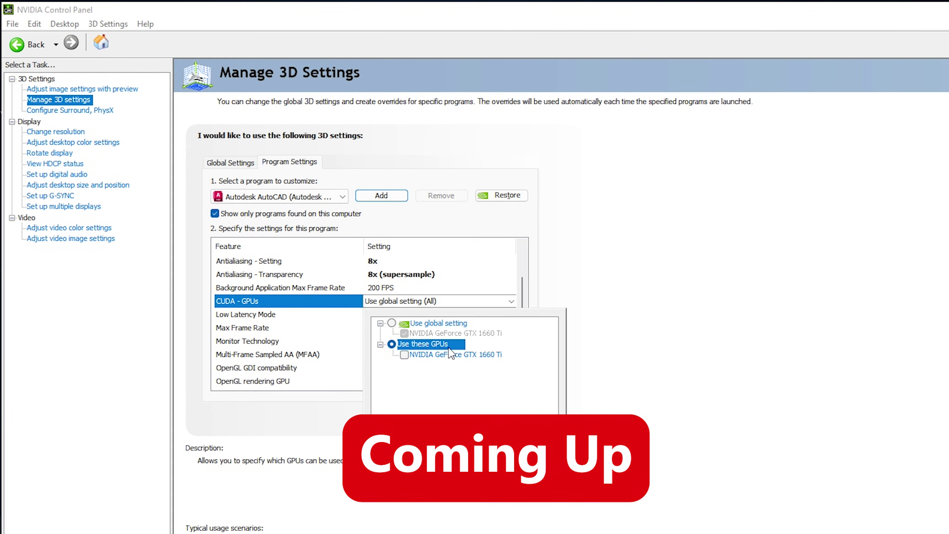
pyautogui.click(404, 354)
pyautogui.click(511, 315)
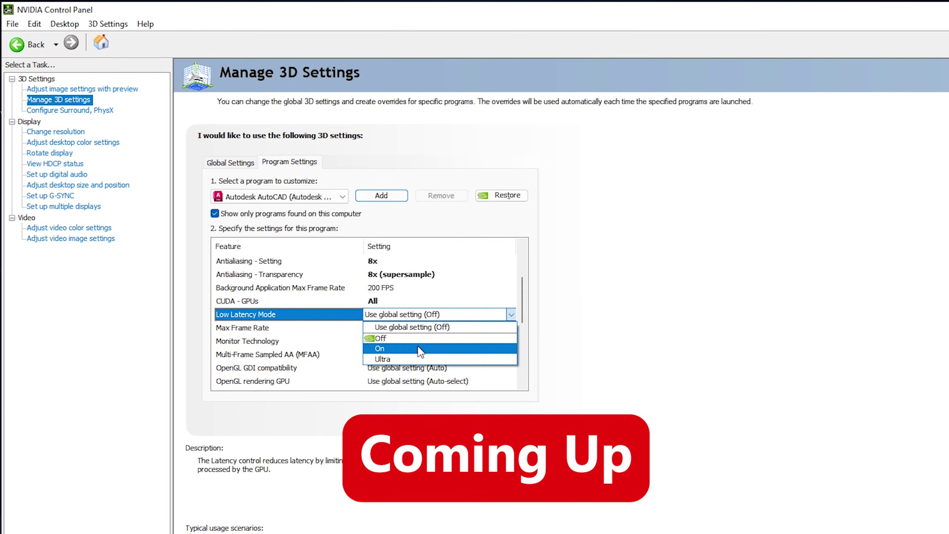
pyautogui.click(420, 348)
pyautogui.scroll(-1, 420, 348)
pyautogui.click(511, 314)
pyautogui.click(401, 379)
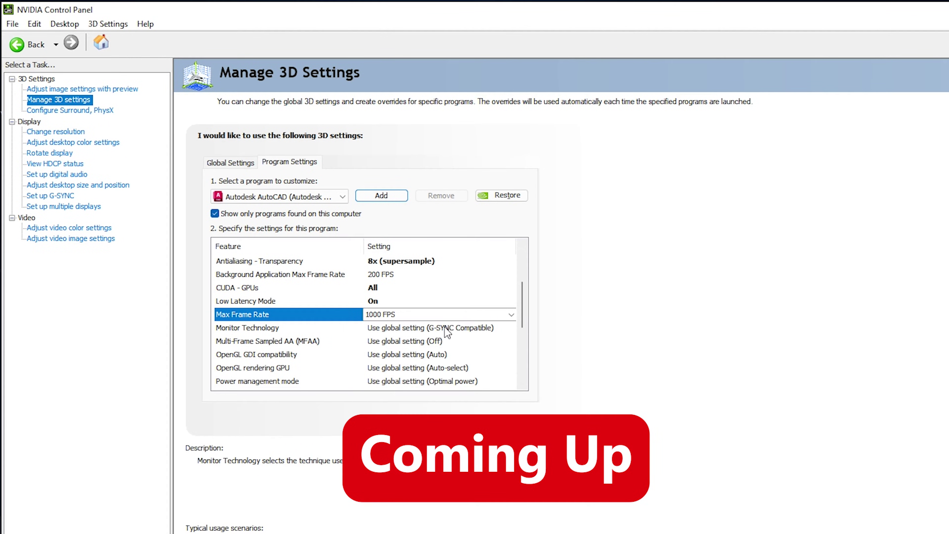
# Step: Turn MFAA on and set OpenGL GDI compatibility to Prefer performance
pyautogui.click(444, 341)
pyautogui.click(444, 341)
pyautogui.click(410, 375)
pyautogui.scroll(-2, 438, 328)
pyautogui.click(437, 328)
pyautogui.click(433, 327)
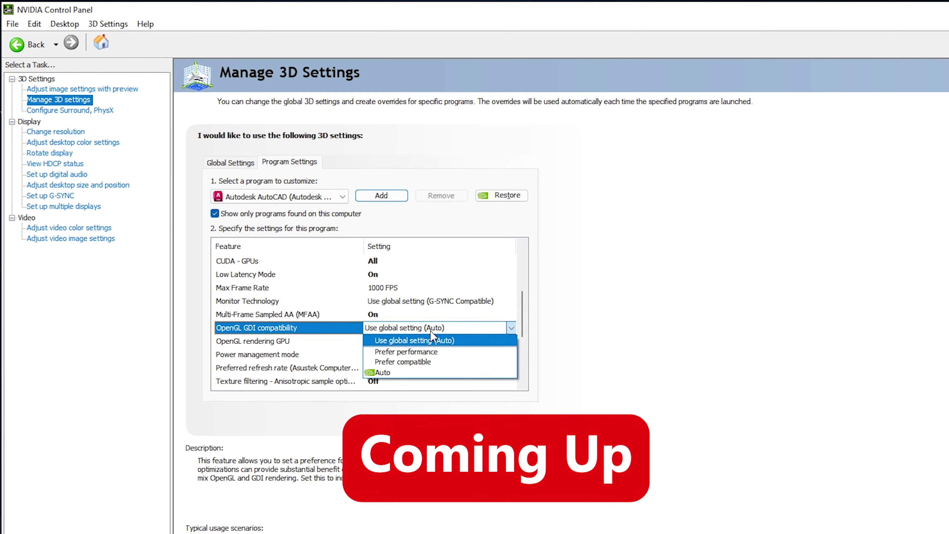
pyautogui.click(406, 352)
pyautogui.scroll(-1, 441, 336)
# Step: Make the GTX 1660 Ti the OpenGL rendering GPU and set power management to Prefer maximum performance
pyautogui.click(441, 327)
pyautogui.click(441, 328)
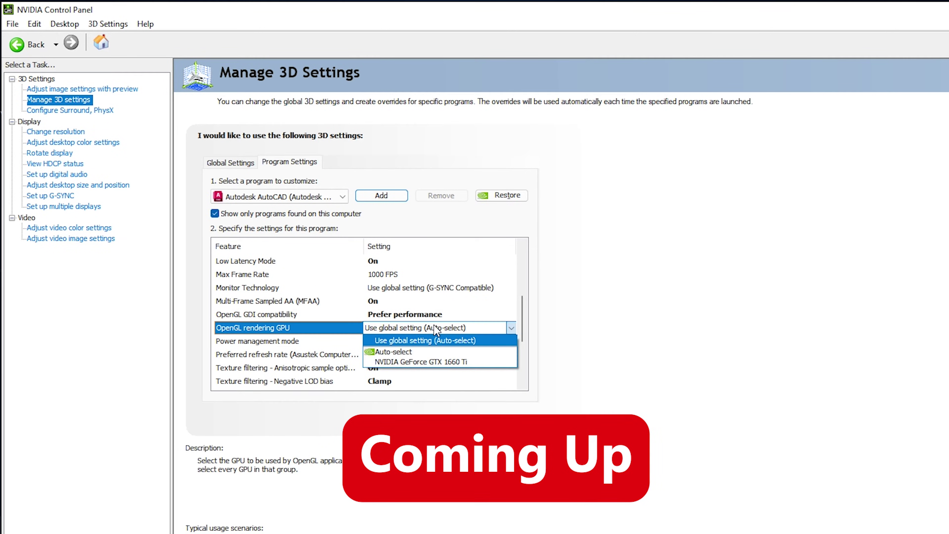
pyautogui.click(466, 362)
pyautogui.scroll(-1, 463, 358)
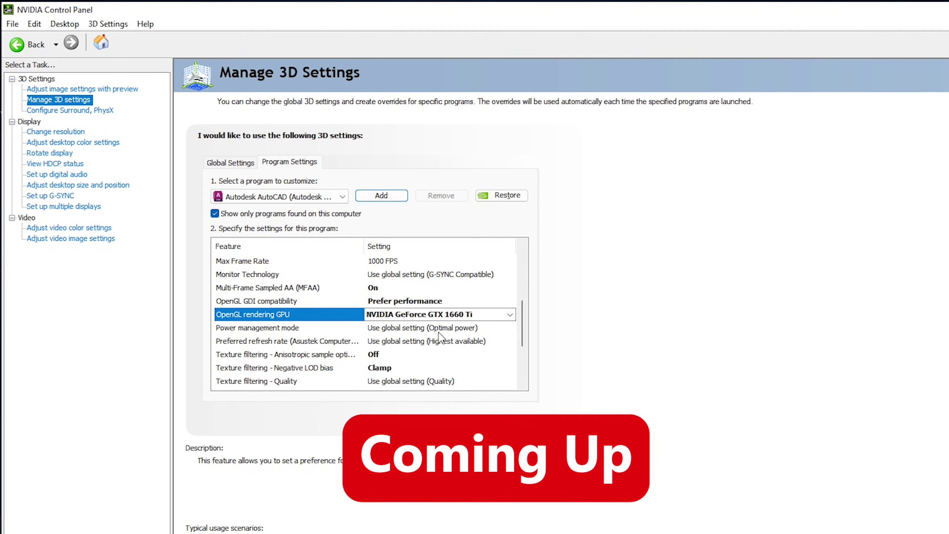
pyautogui.click(444, 327)
pyautogui.click(444, 328)
pyautogui.click(440, 372)
pyautogui.scroll(-3, 441, 336)
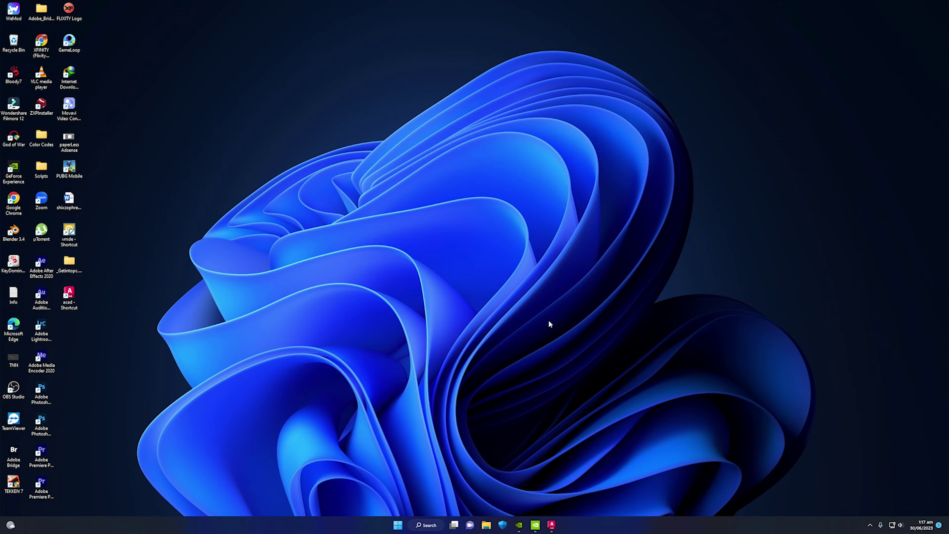
# Step: Search Windows for 'nvidia' and launch GeForce Experience
pyautogui.click(427, 525)
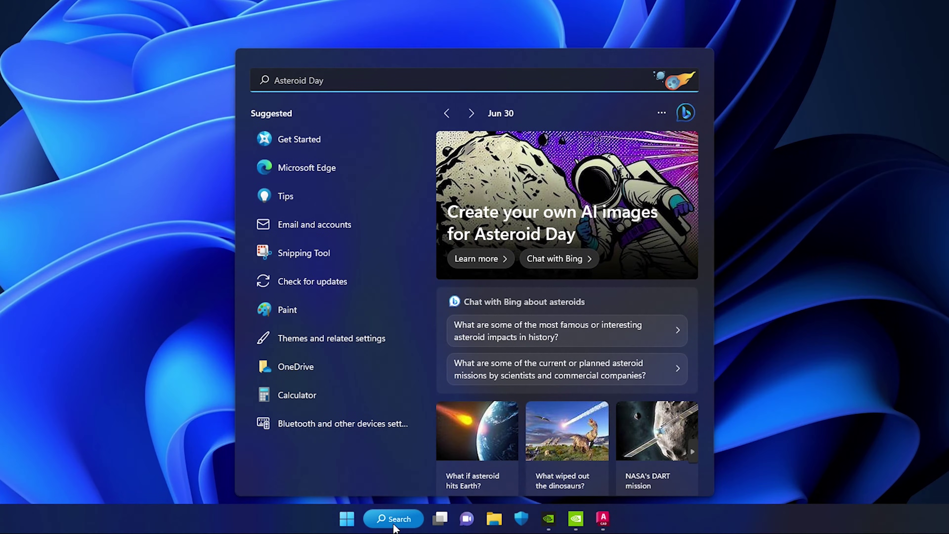
pyautogui.write('nvidia')
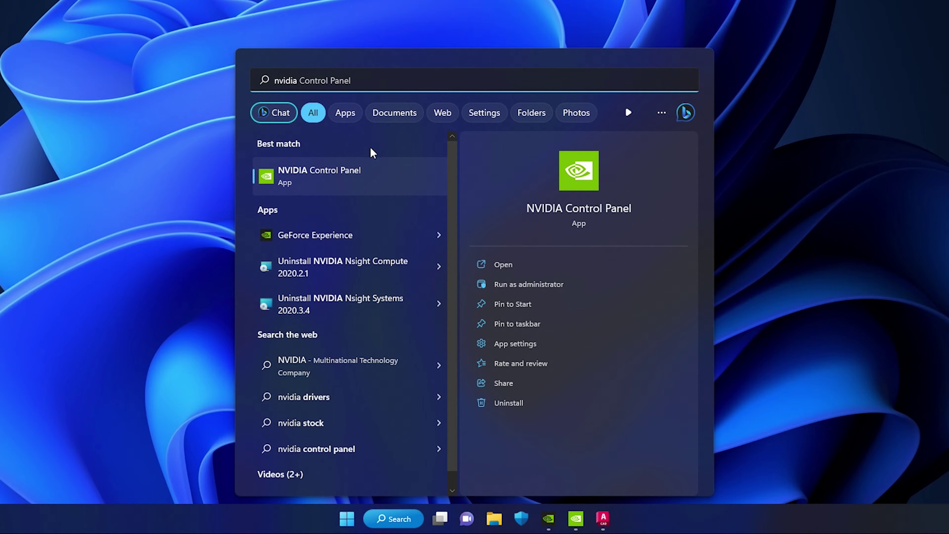
pyautogui.click(335, 239)
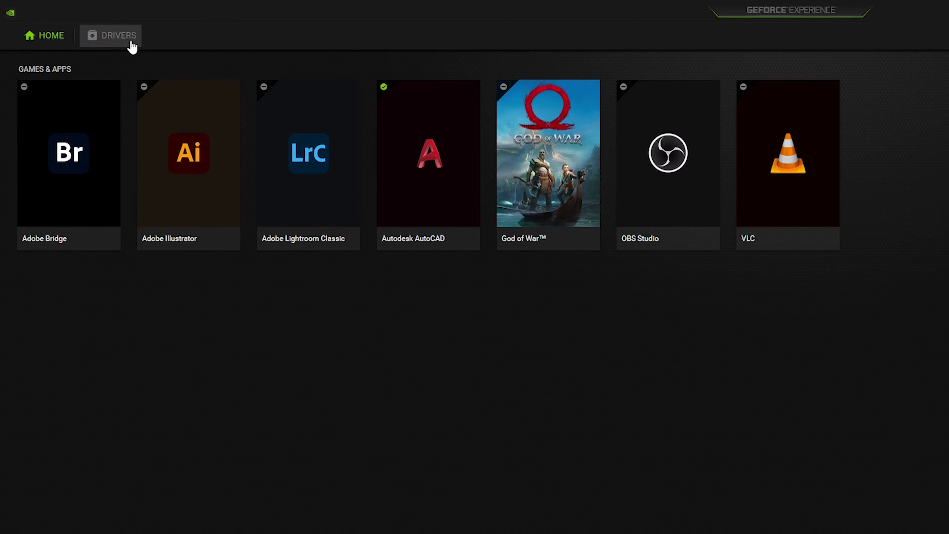
# Step: On the Drivers page, confirm Studio Driver is selected and check for updates, finding Studio Driver 536.40
pyautogui.click(132, 43)
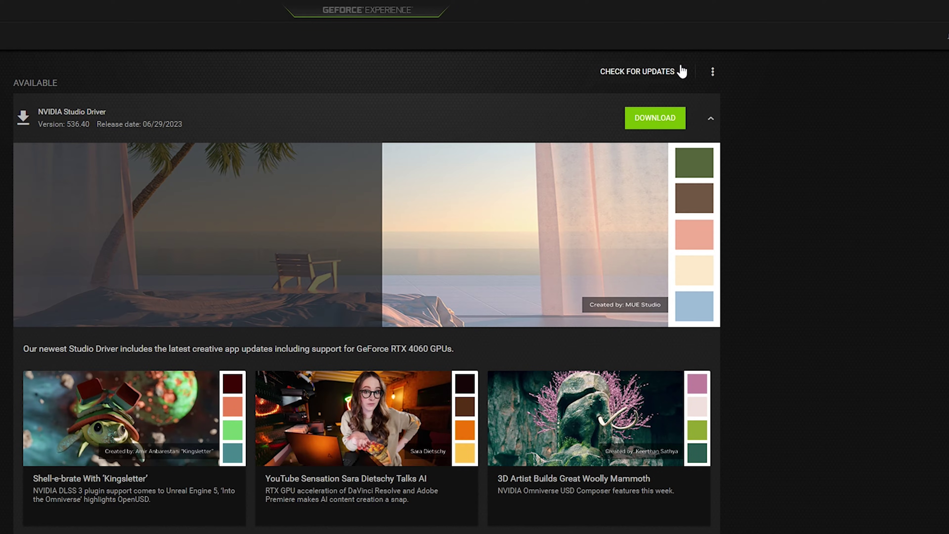
pyautogui.click(712, 71)
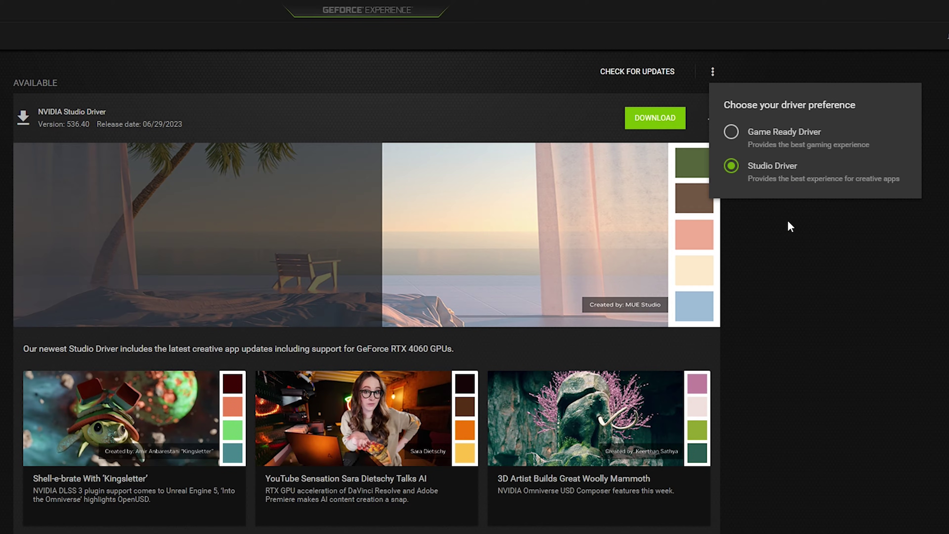
pyautogui.click(717, 74)
pyautogui.click(654, 73)
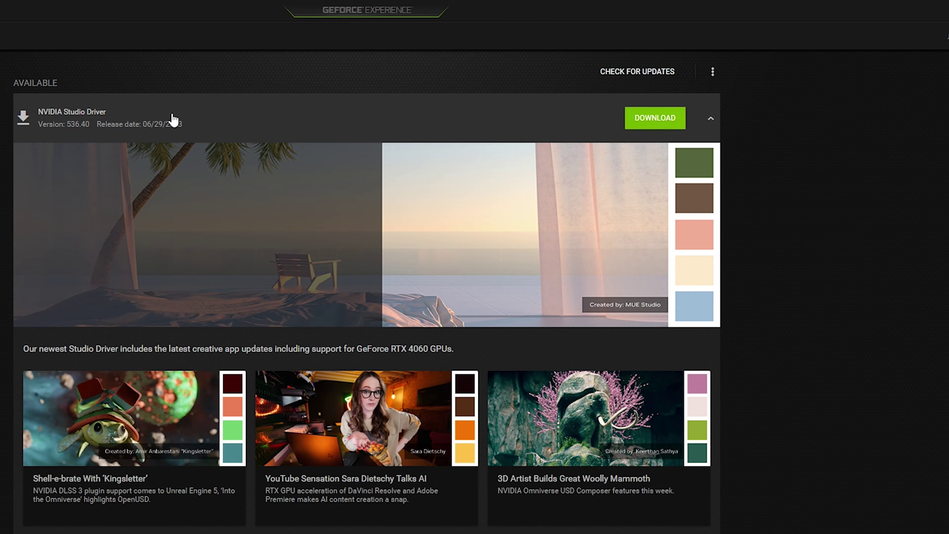
pyautogui.click(641, 74)
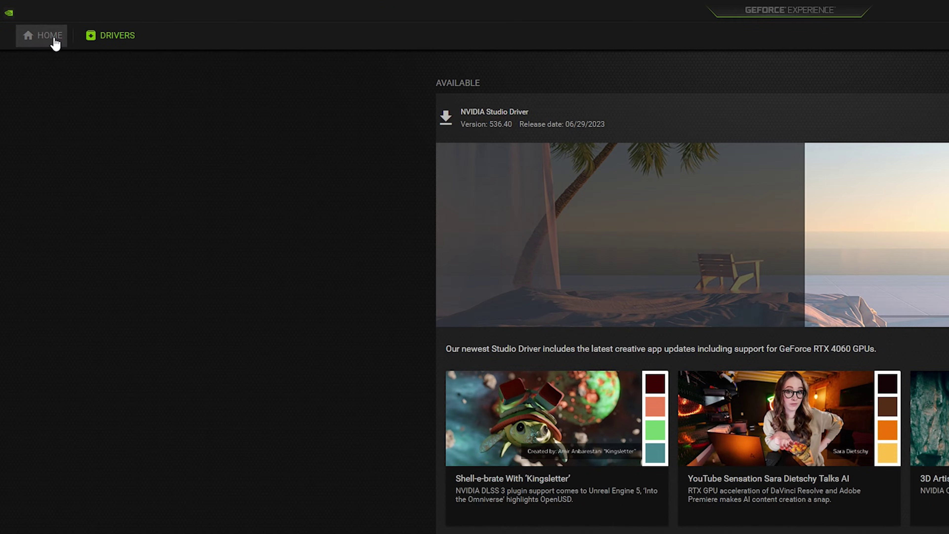
# Step: From Home, open the Autodesk AutoCAD details showing optimal settings with hardware acceleration on
pyautogui.click(54, 38)
pyautogui.moveTo(423, 153)
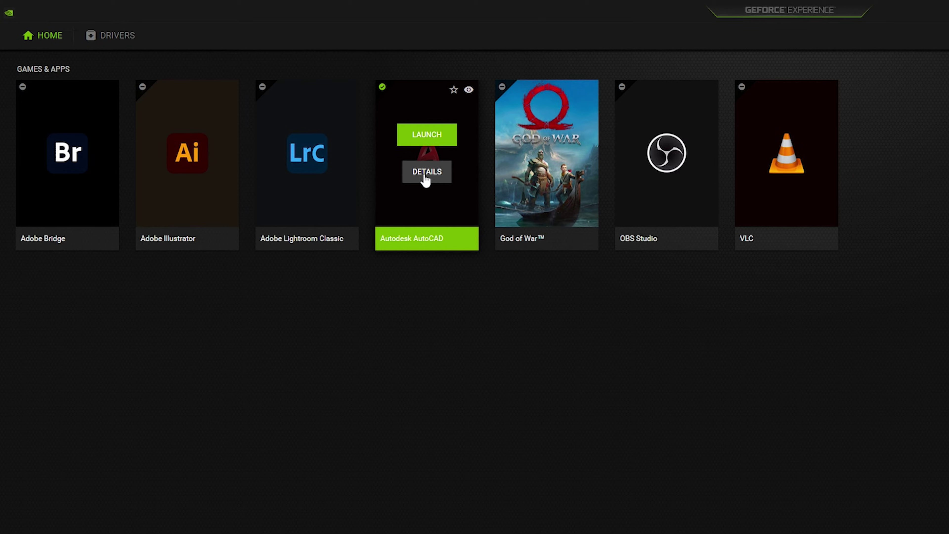
pyautogui.click(436, 179)
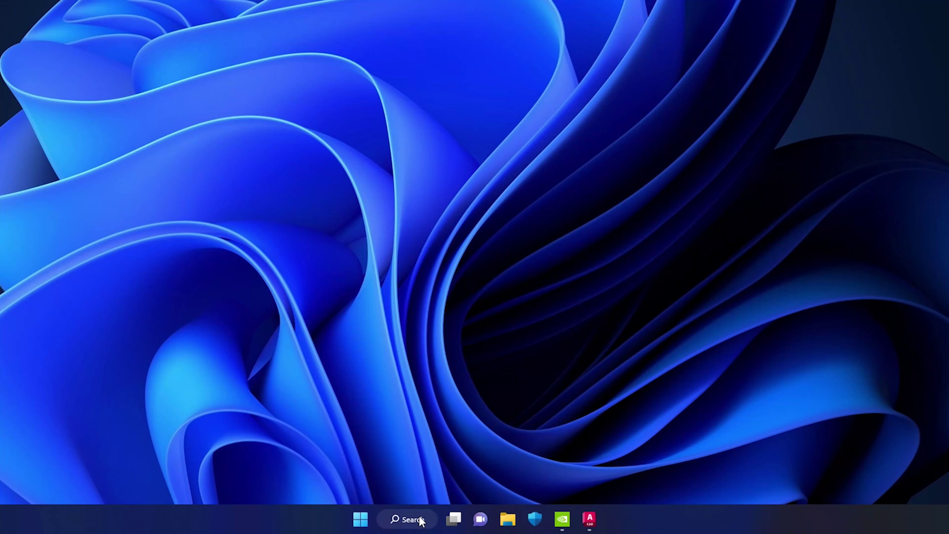
# Step: Search Windows for 'nvidia' and launch NVIDIA Control Panel from Best match
pyautogui.click(421, 516)
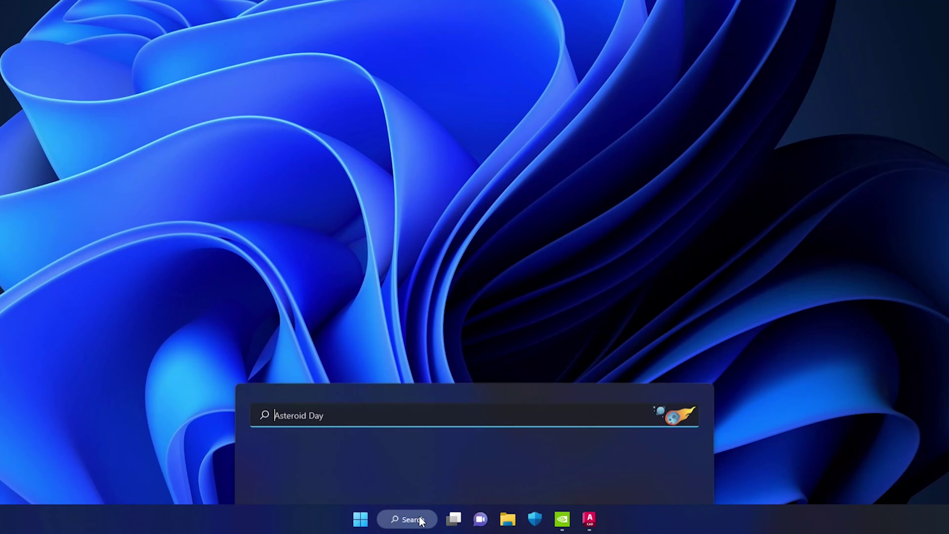
pyautogui.write('nvidia')
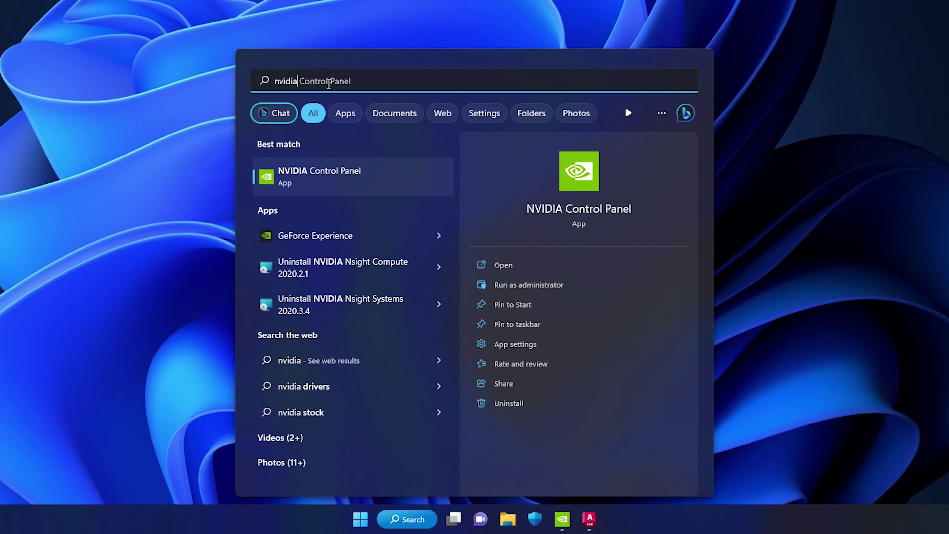
pyautogui.click(332, 182)
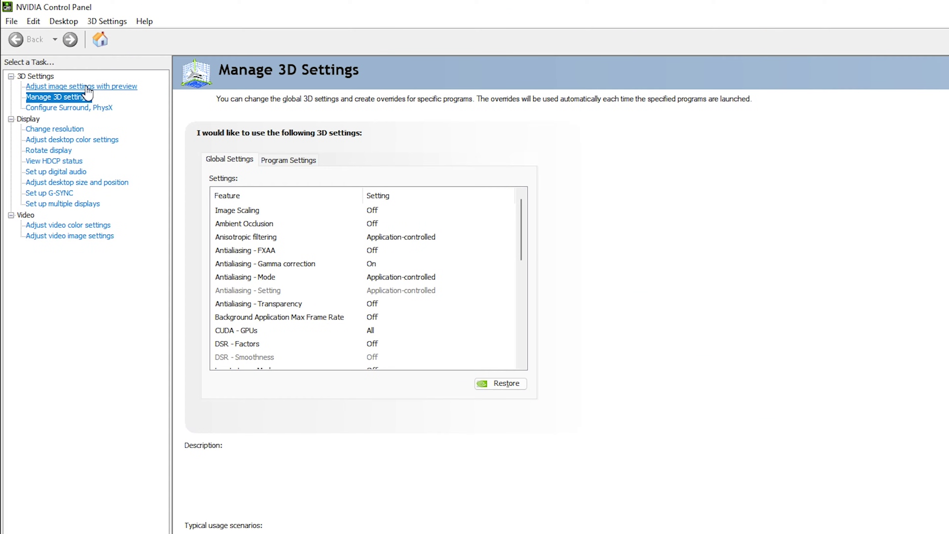
# Step: Go to Configure Surround, PhysX, applying the pending 3D changes with Yes
pyautogui.click(87, 87)
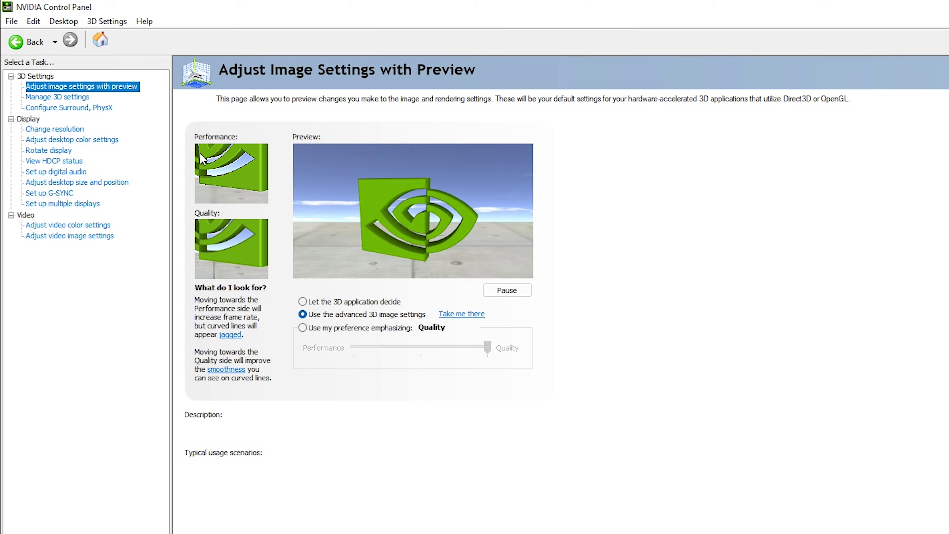
pyautogui.moveTo(388, 316)
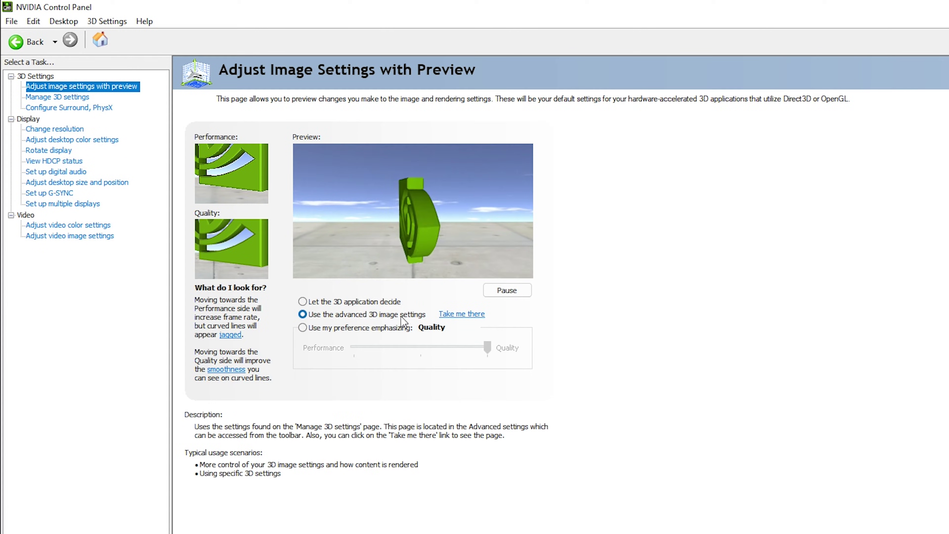
pyautogui.click(82, 112)
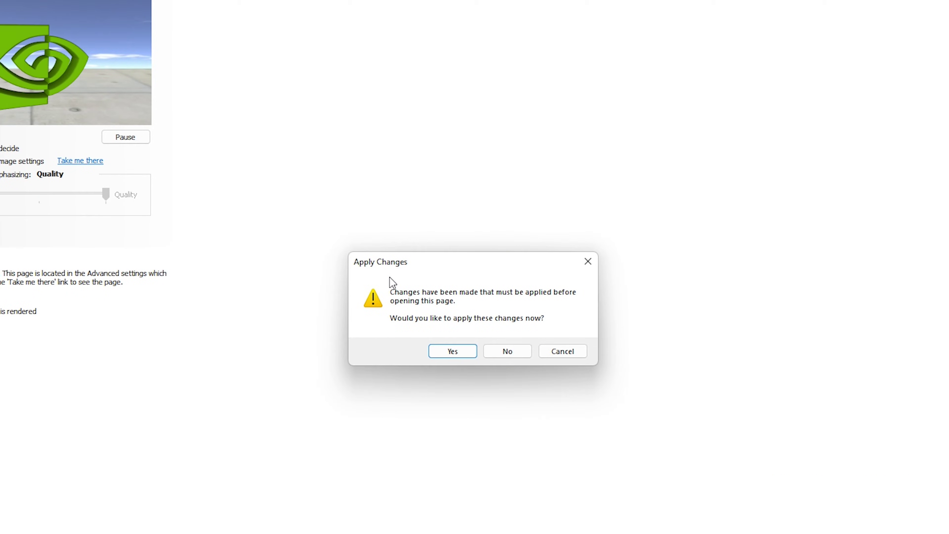
pyautogui.click(453, 351)
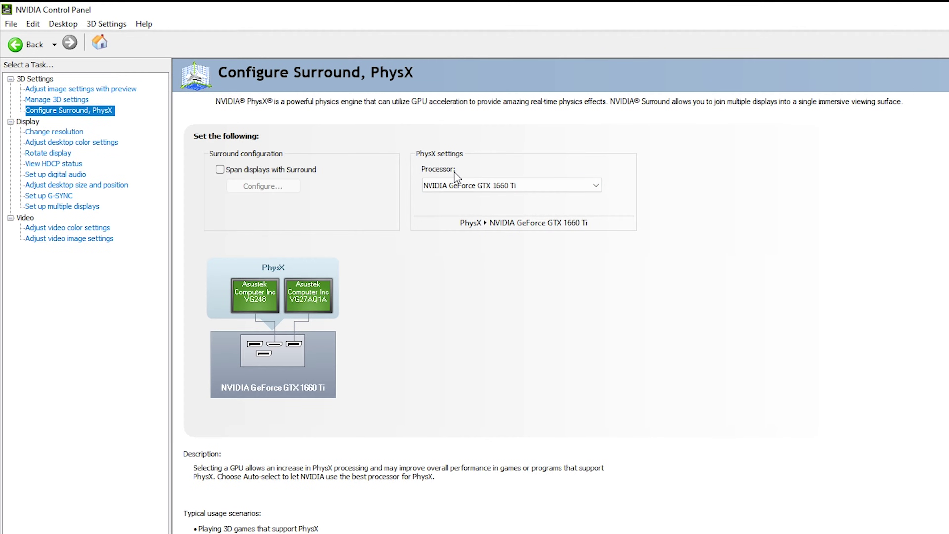
# Step: Choose NVIDIA GeForce GTX 1660 Ti as the PhysX processor
pyautogui.click(467, 186)
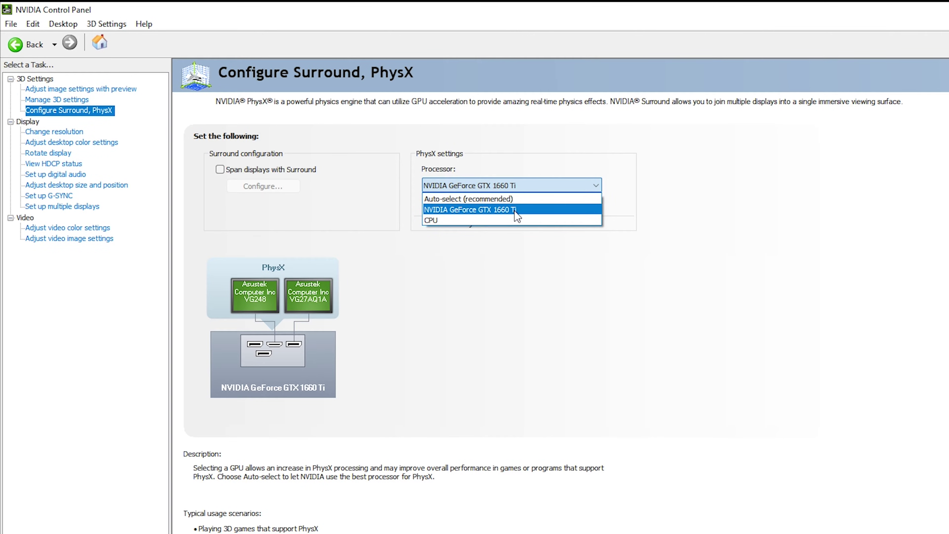
pyautogui.click(518, 216)
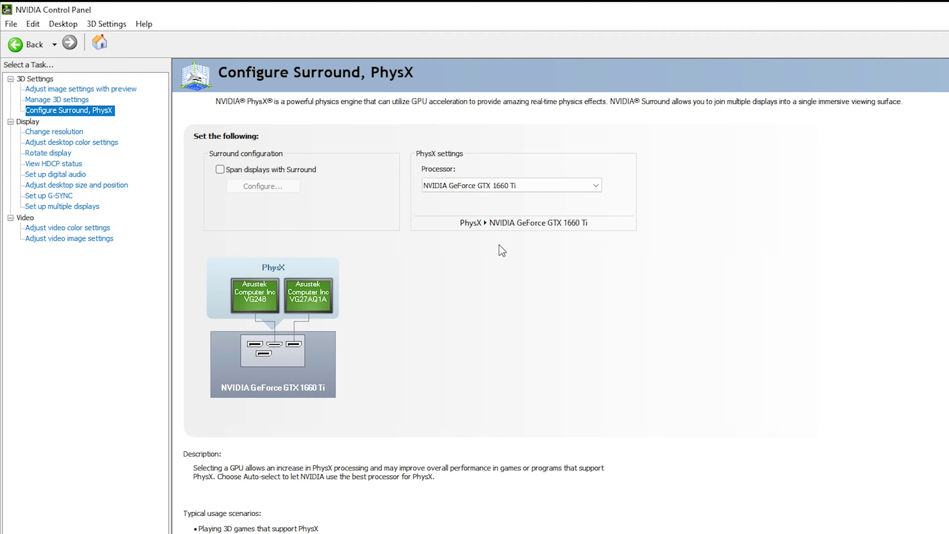
# Step: In Manage 3D settings' Program Settings, select Autodesk AutoCAD as the program to customize
pyautogui.click(59, 99)
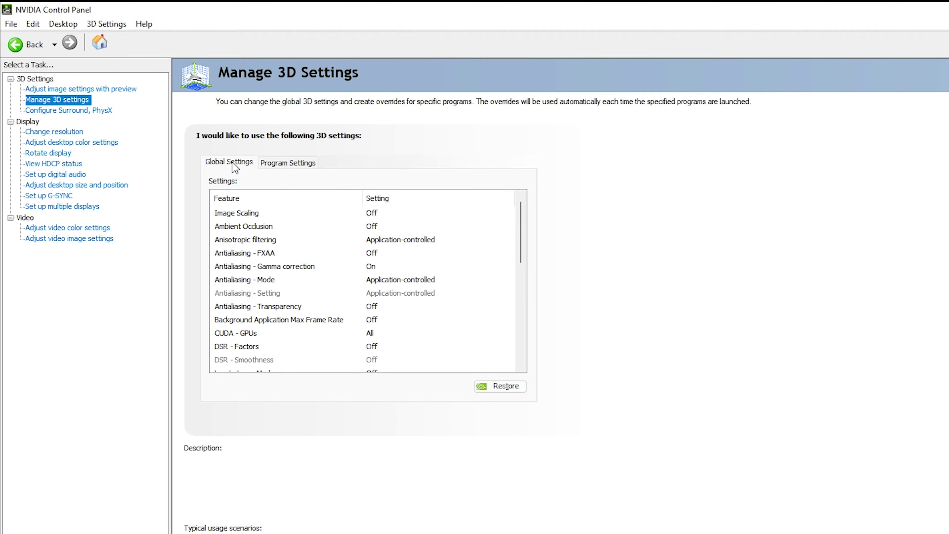
pyautogui.click(293, 164)
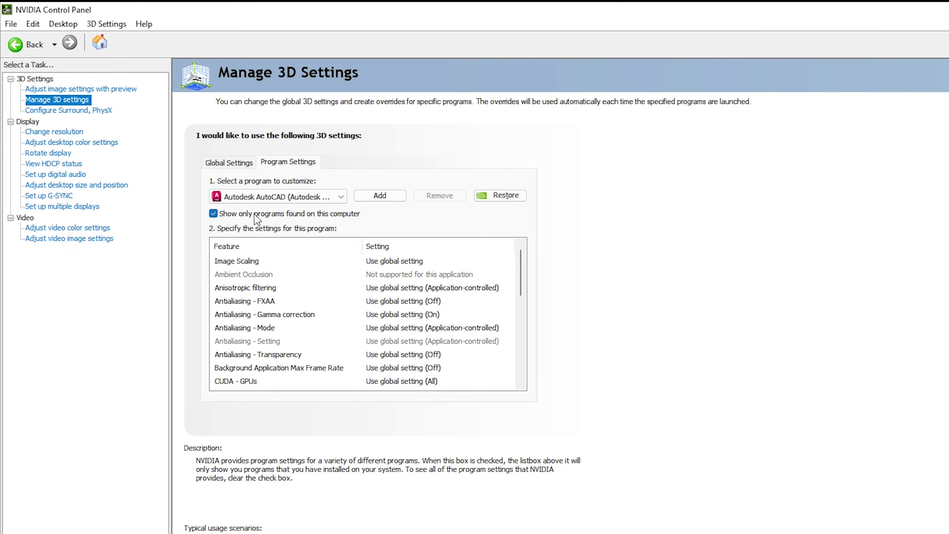
pyautogui.click(297, 198)
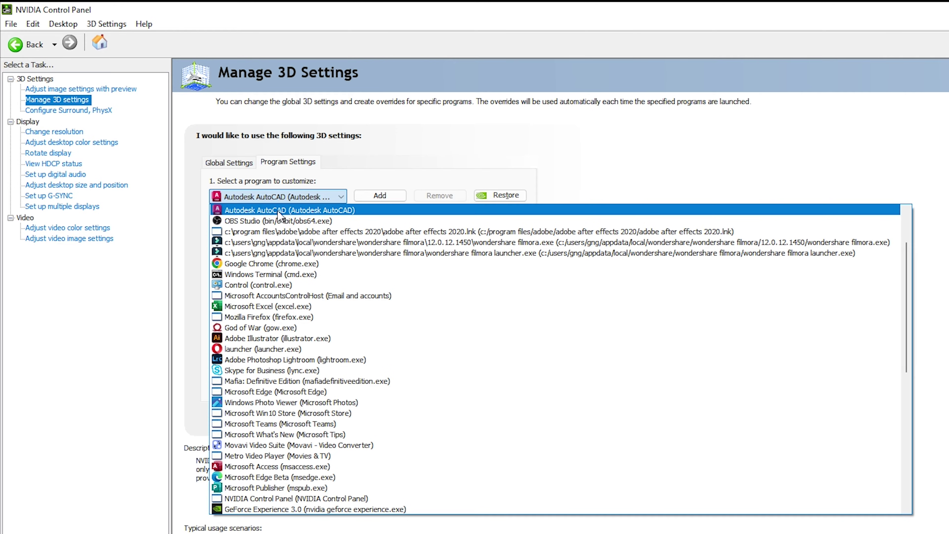
pyautogui.click(312, 210)
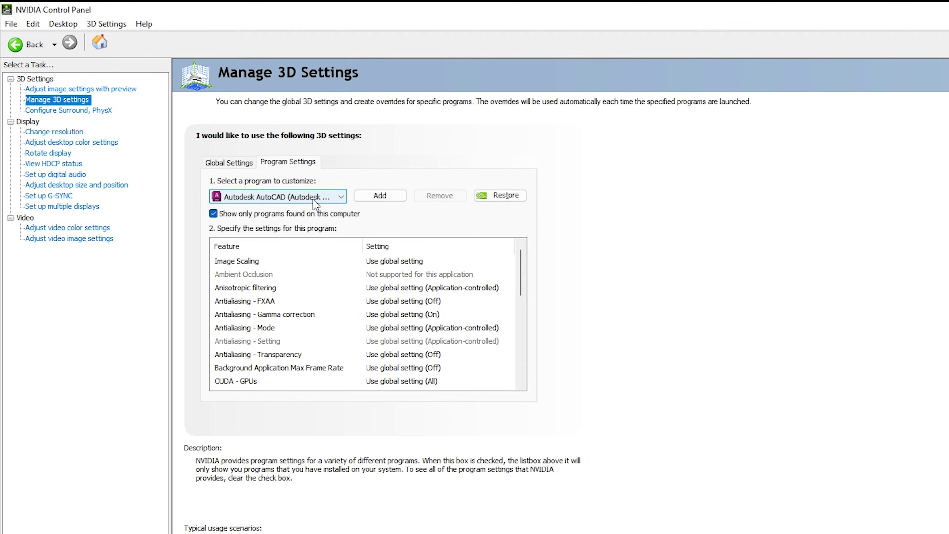
# Step: Start adding a program and pick AutoCAD Application from the recent programs list
pyautogui.click(385, 196)
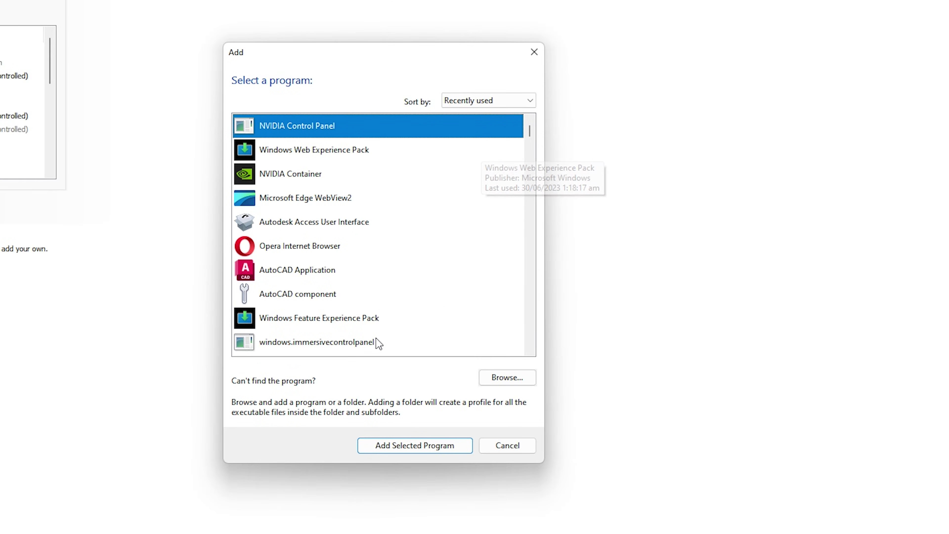
pyautogui.scroll(-1, 492, 198)
pyautogui.moveTo(529, 131)
pyautogui.mouseDown()
pyautogui.moveTo(528, 352)
pyautogui.moveTo(528, 115)
pyautogui.mouseUp()
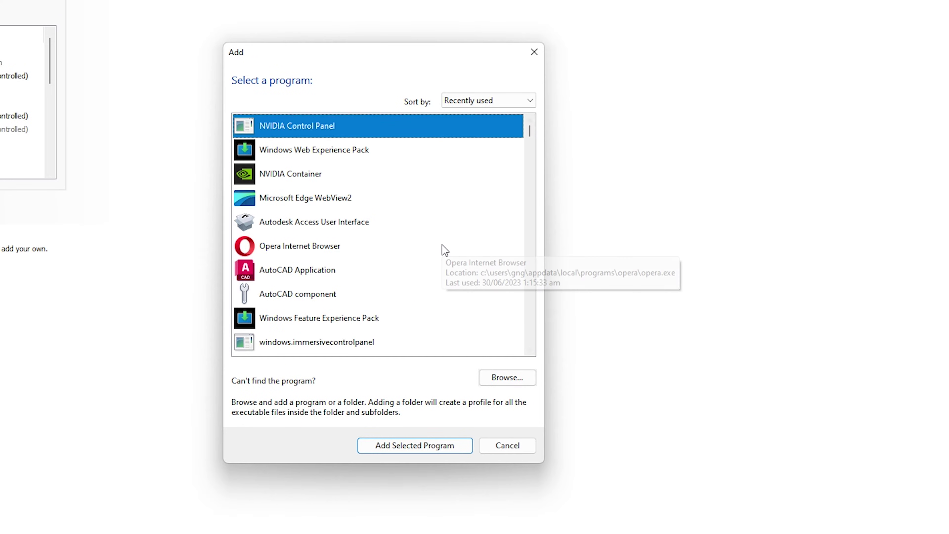
pyautogui.click(360, 270)
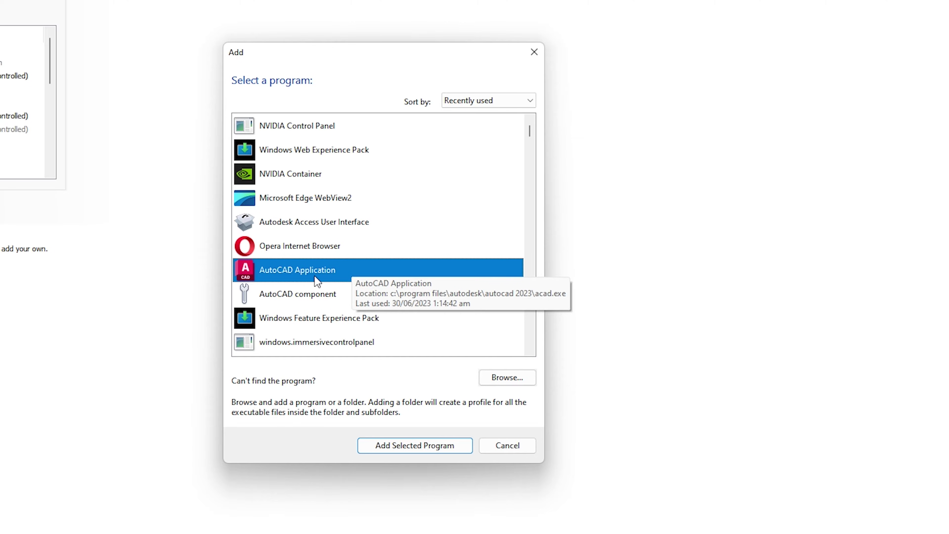
# Step: Browse to C:\Program Files\Autodesk\AutoCAD 2023 to locate acad.exe
pyautogui.click(496, 378)
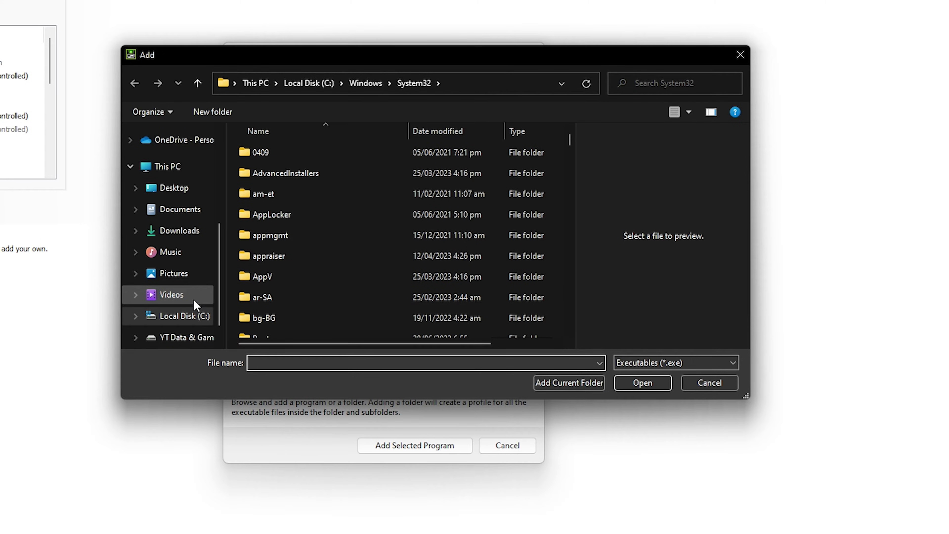
pyautogui.scroll(2, 195, 227)
pyautogui.click(191, 211)
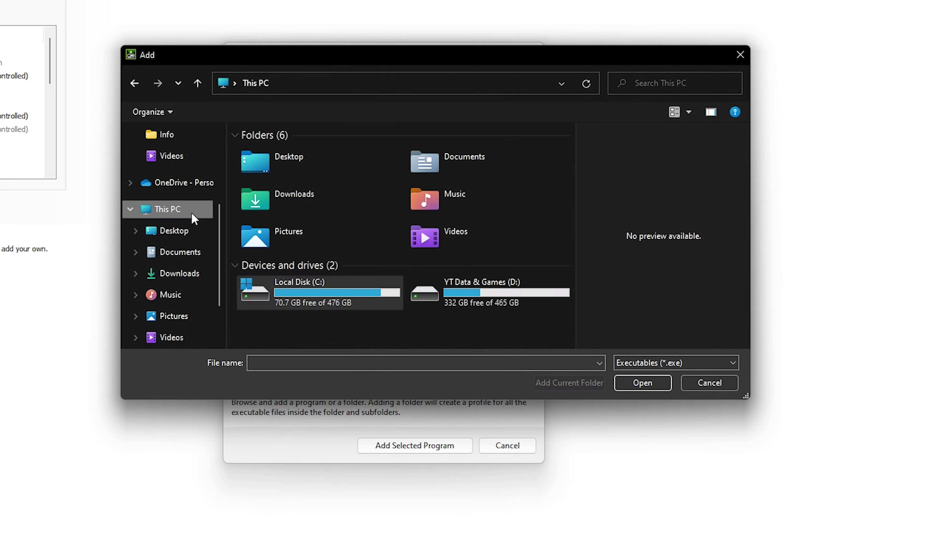
pyautogui.doubleClick(321, 296)
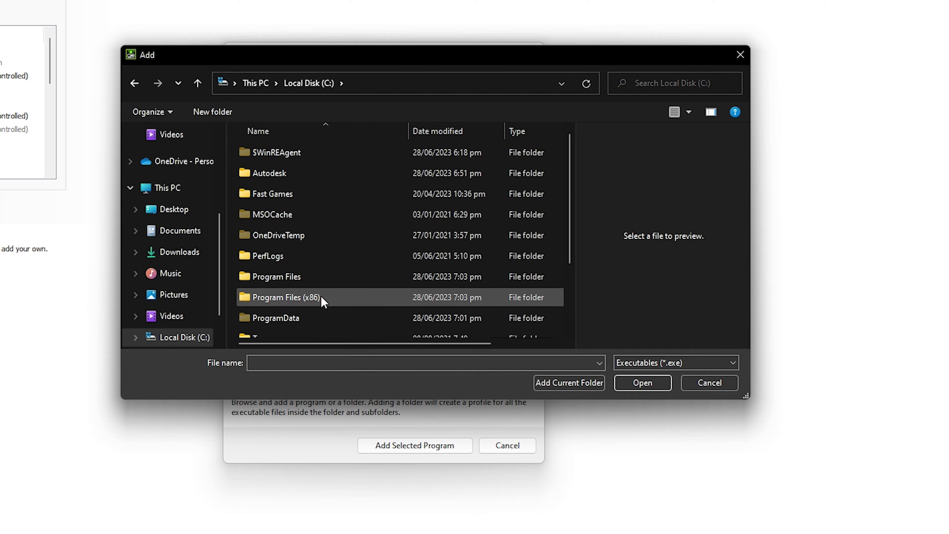
pyautogui.doubleClick(323, 272)
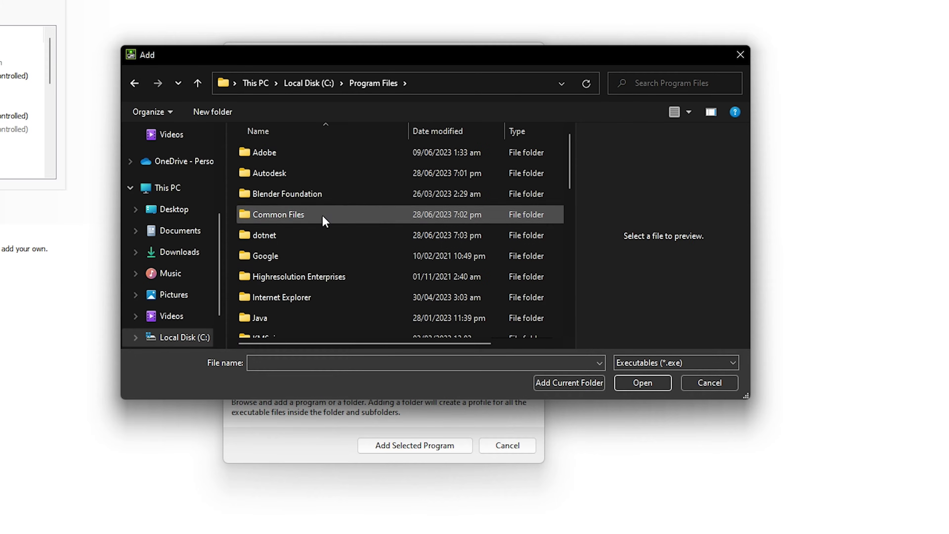
pyautogui.doubleClick(316, 177)
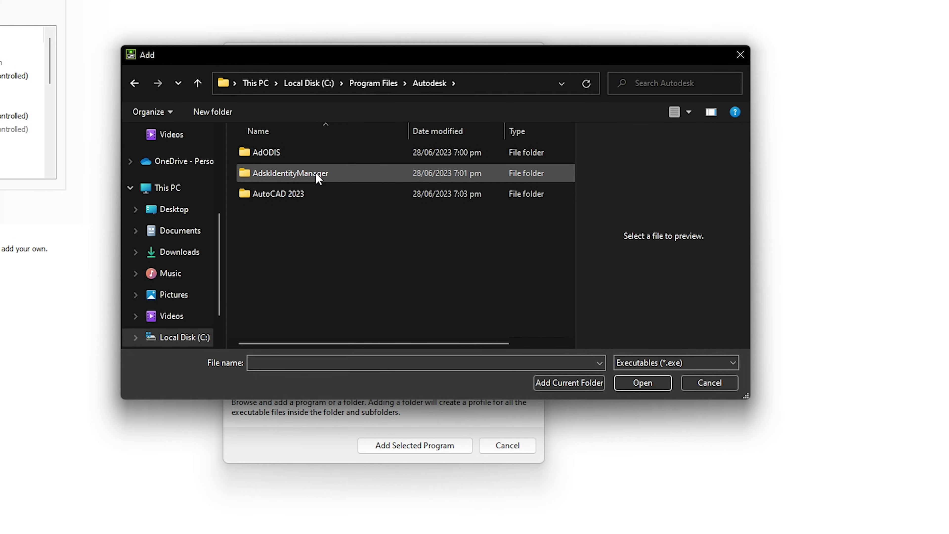
pyautogui.doubleClick(327, 198)
pyautogui.scroll(-15, 327, 198)
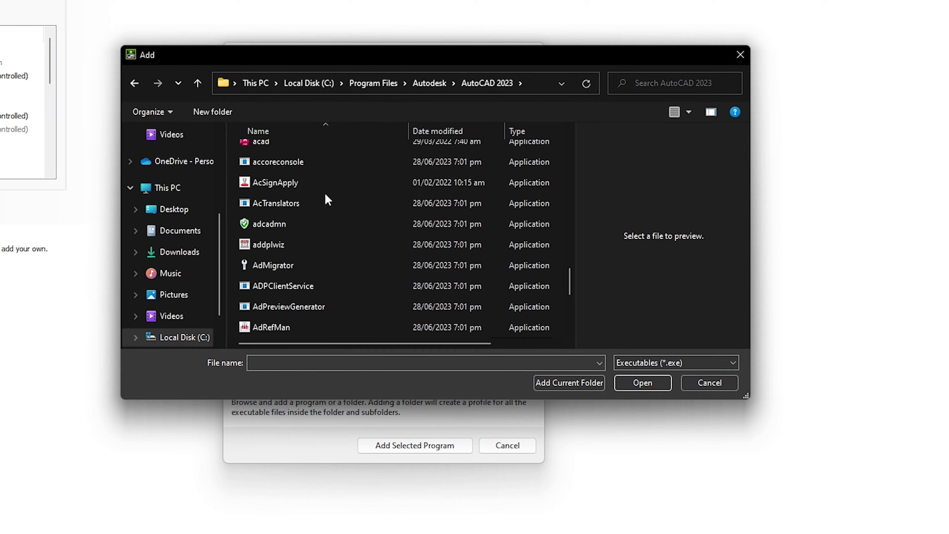
pyautogui.scroll(2, 327, 198)
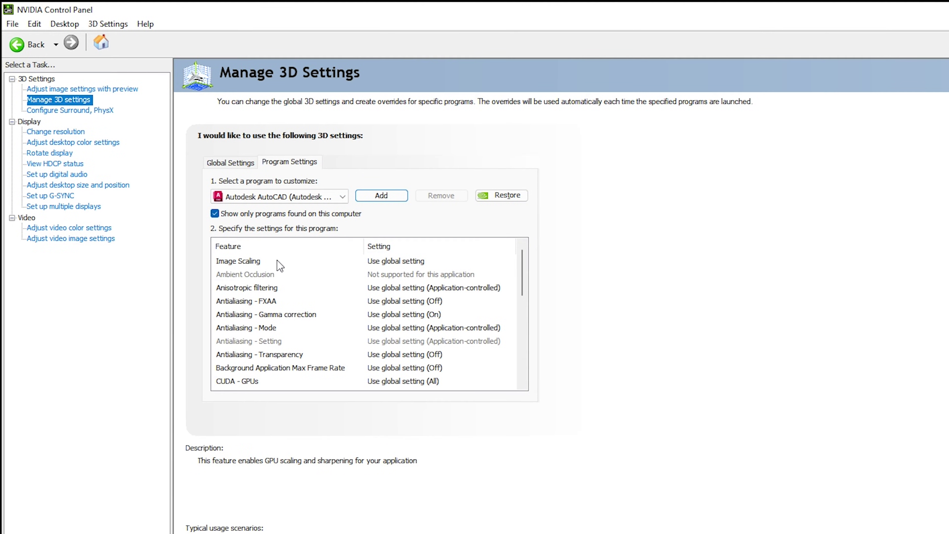
# Step: Turn Image Scaling on, set Anisotropic filtering to 8x, and turn FXAA on
pyautogui.click(429, 262)
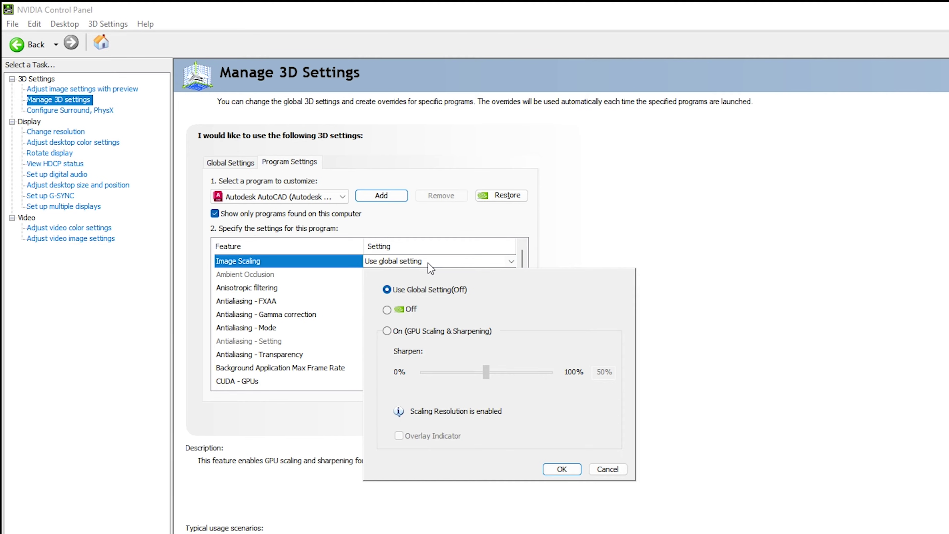
pyautogui.click(417, 330)
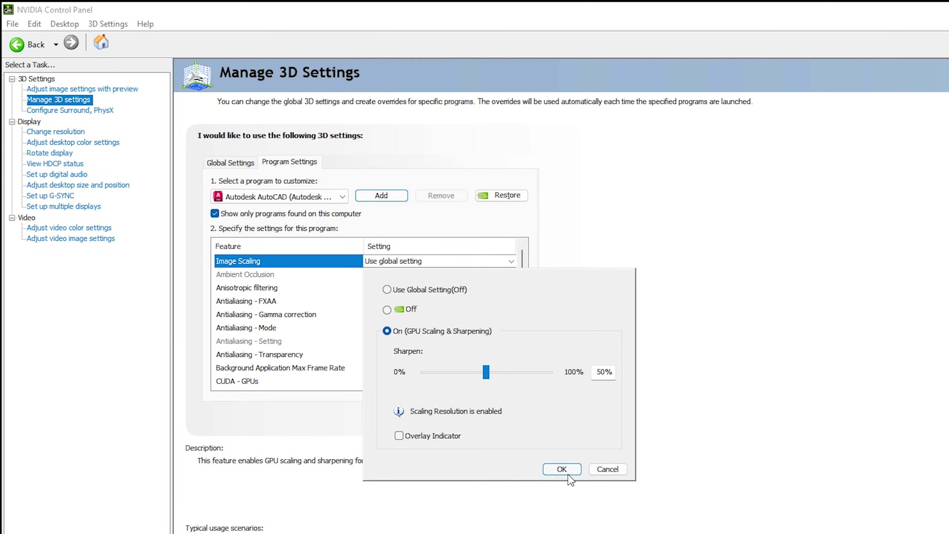
pyautogui.click(560, 469)
pyautogui.click(288, 290)
pyautogui.click(438, 288)
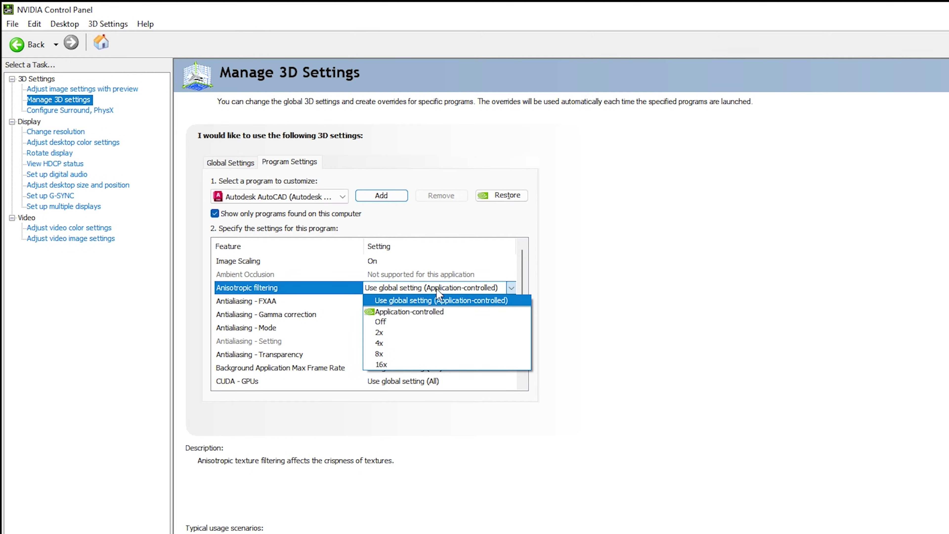
pyautogui.click(423, 354)
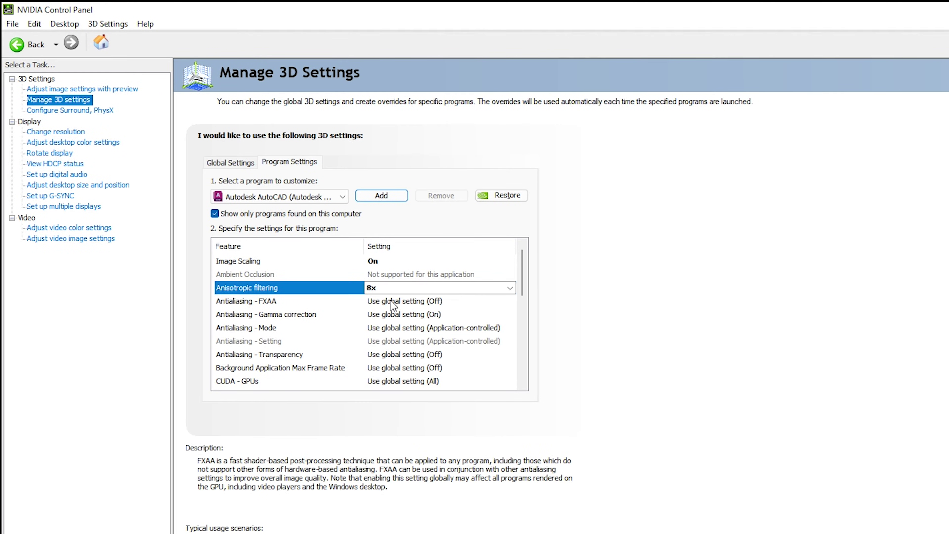
pyautogui.click(392, 303)
pyautogui.click(393, 301)
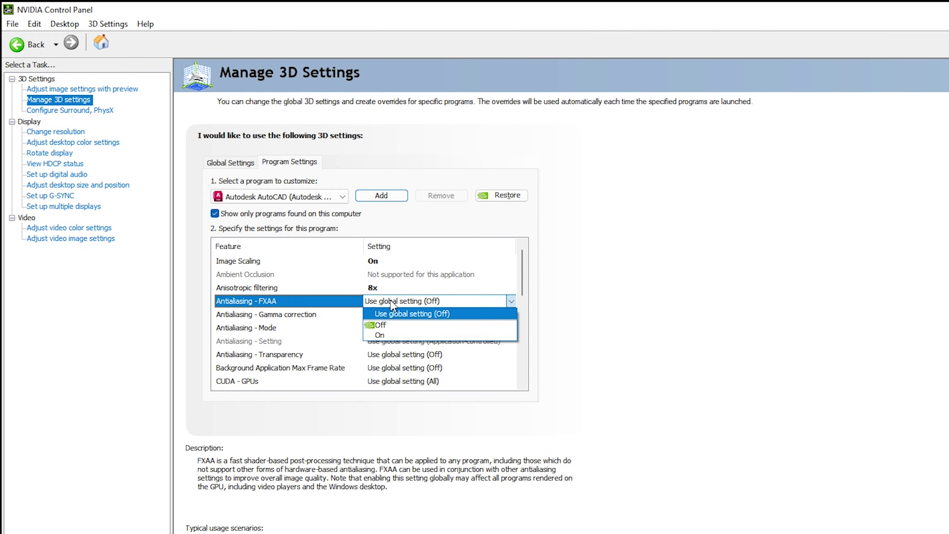
pyautogui.click(397, 338)
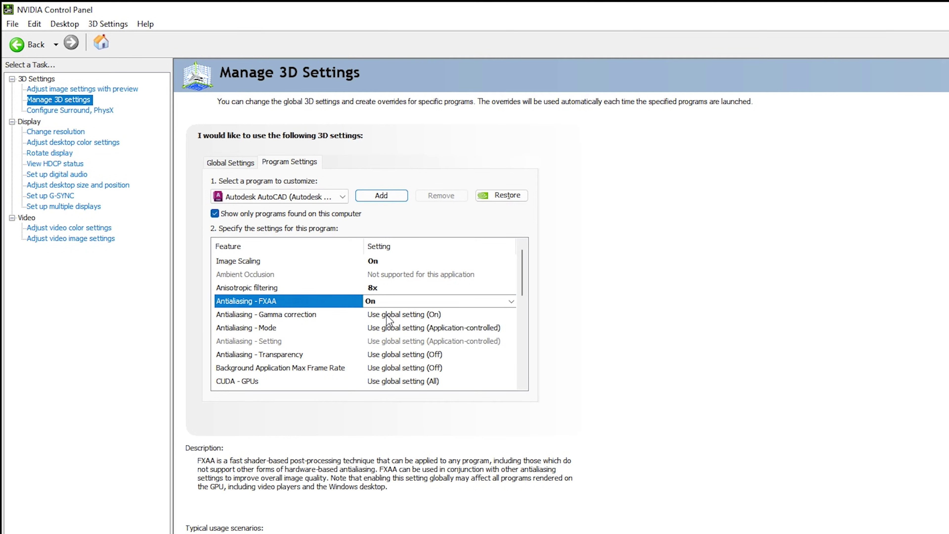
# Step: Turn antialiasing gamma correction on, set antialiasing mode to Override at 8x
pyautogui.click(386, 314)
pyautogui.click(386, 314)
pyautogui.click(391, 348)
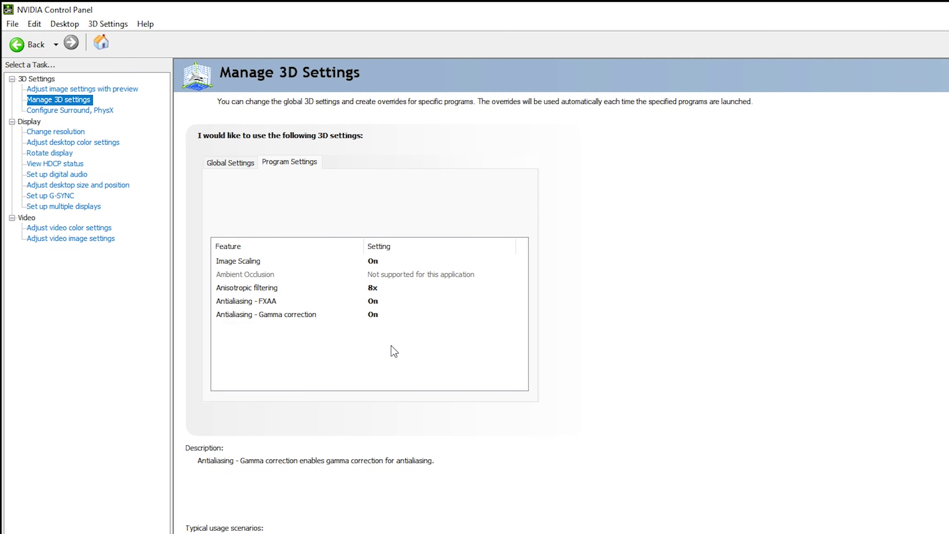
pyautogui.click(408, 328)
pyautogui.click(408, 328)
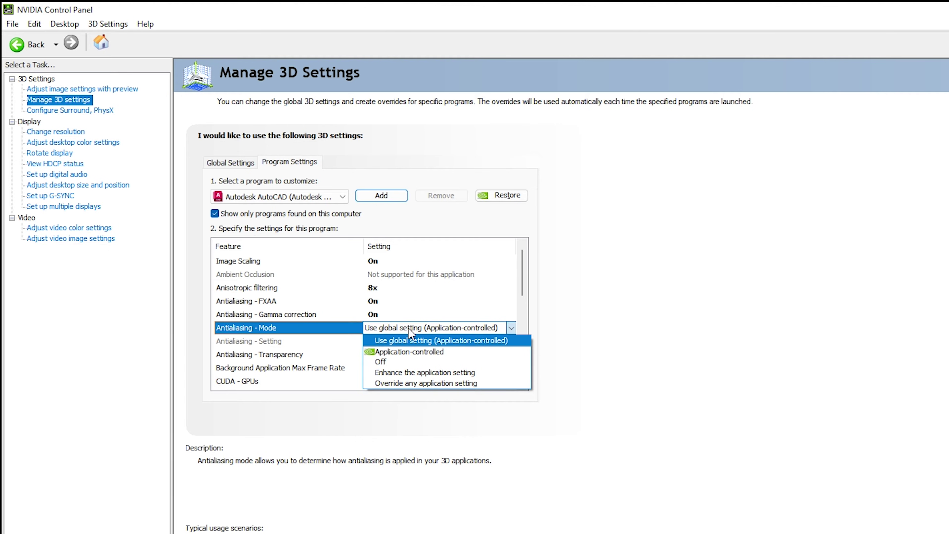
pyautogui.click(433, 384)
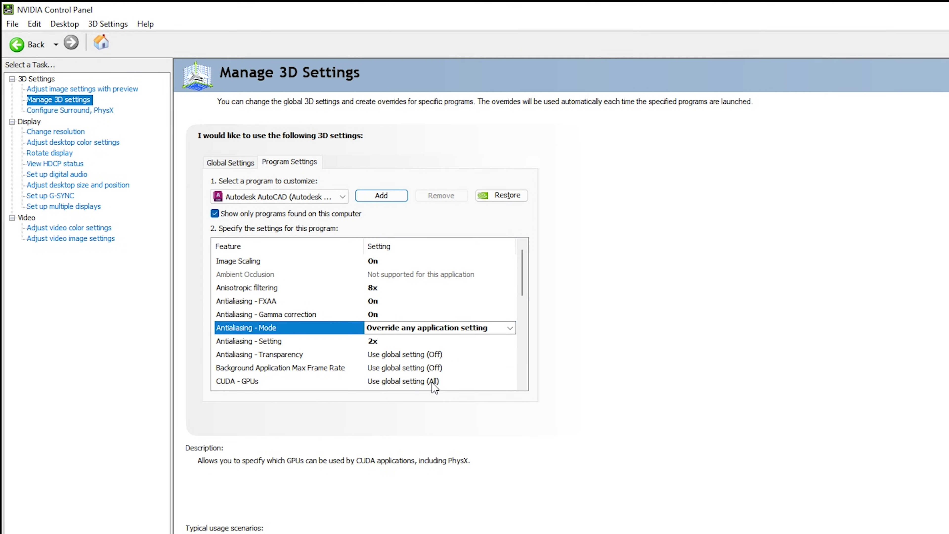
pyautogui.scroll(-1, 437, 317)
pyautogui.click(437, 315)
pyautogui.click(437, 314)
pyautogui.click(391, 360)
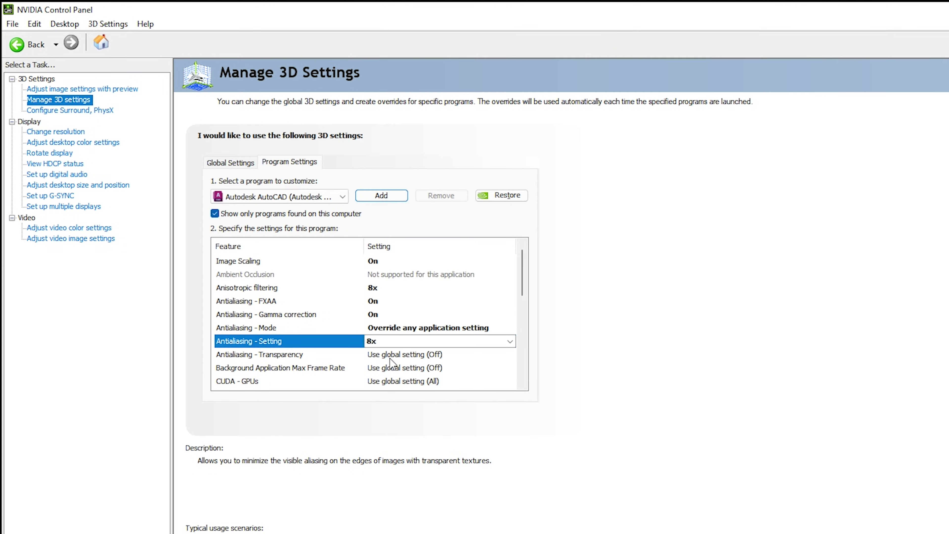
# Step: Set transparency antialiasing to 8x (supersample)
pyautogui.click(396, 354)
pyautogui.click(396, 354)
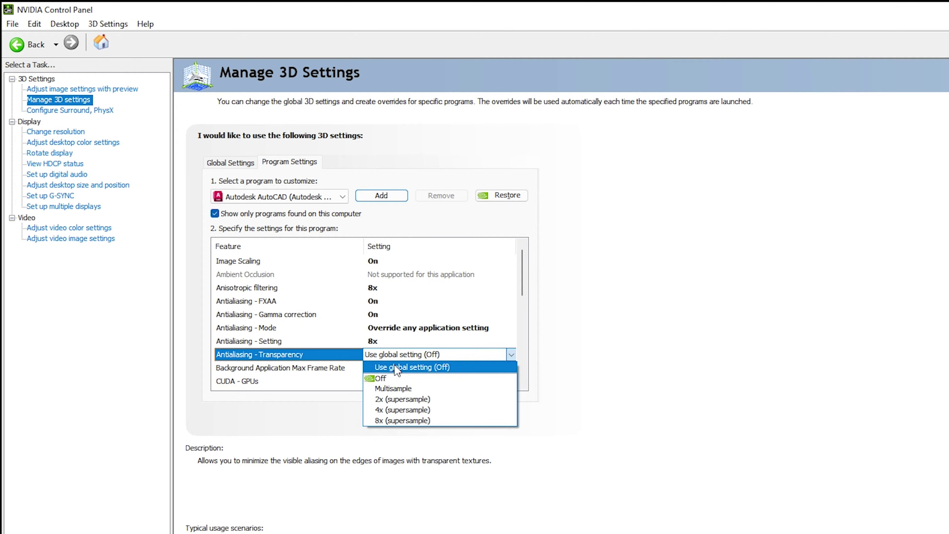
pyautogui.click(414, 421)
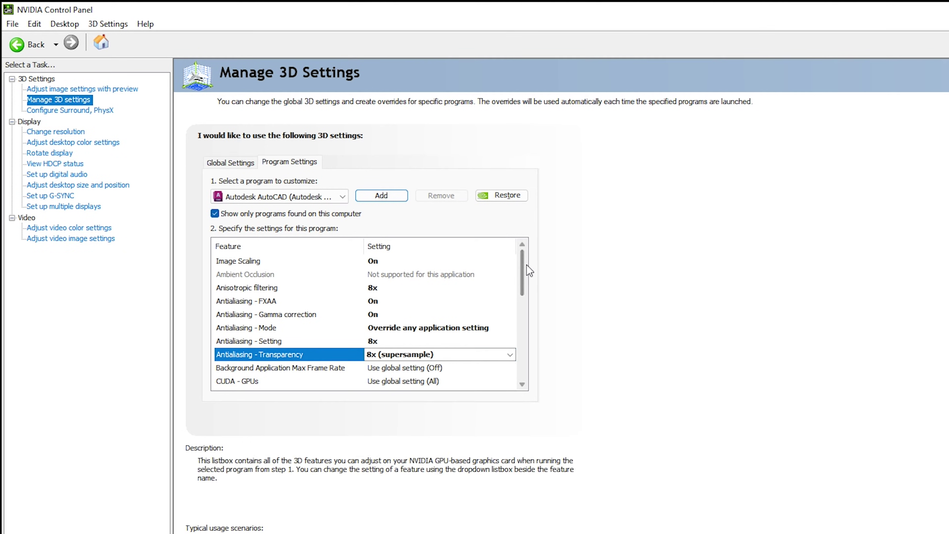
pyautogui.scroll(-2, 437, 318)
pyautogui.click(407, 292)
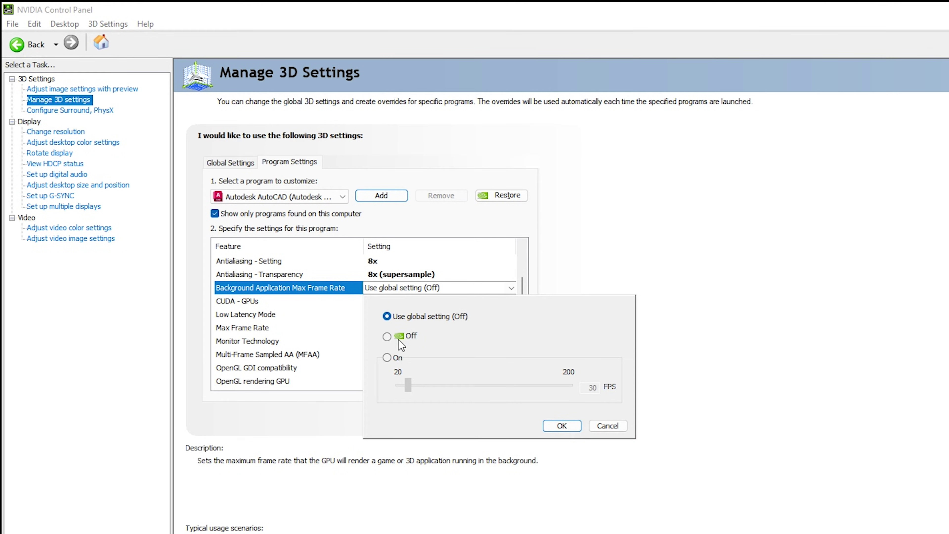
# Step: Cap the background max frame rate at 200 FPS and use the GTX 1660 Ti for CUDA
pyautogui.click(387, 357)
pyautogui.moveTo(409, 385); pyautogui.dragTo(660, 392)
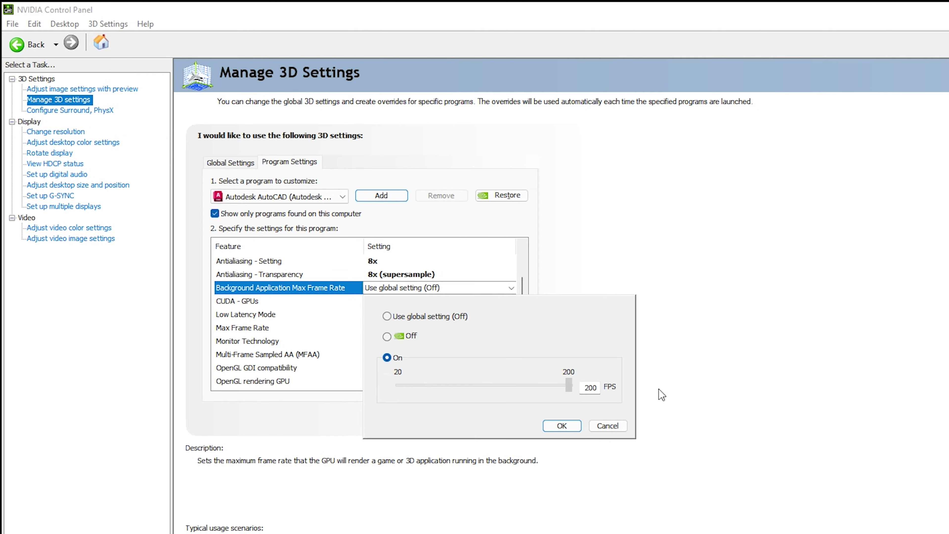
pyautogui.click(561, 425)
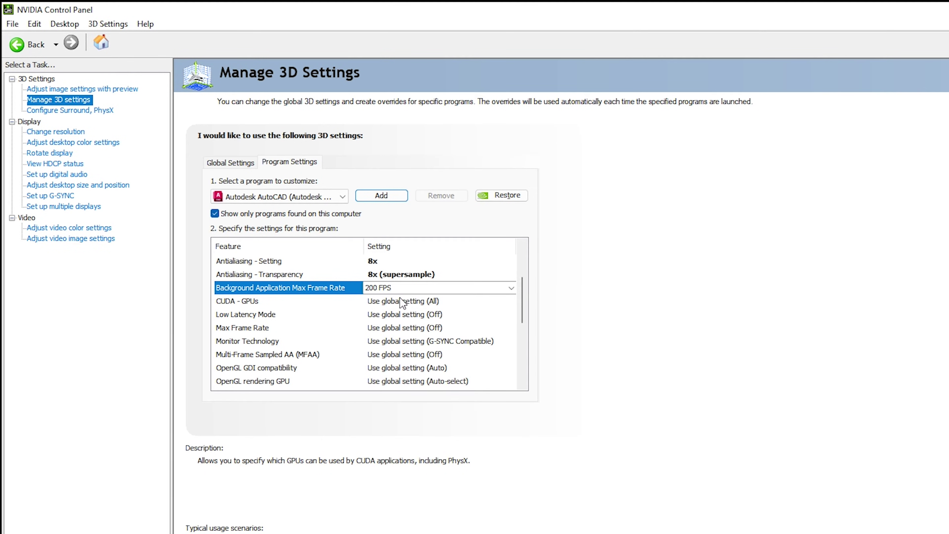
pyautogui.click(401, 301)
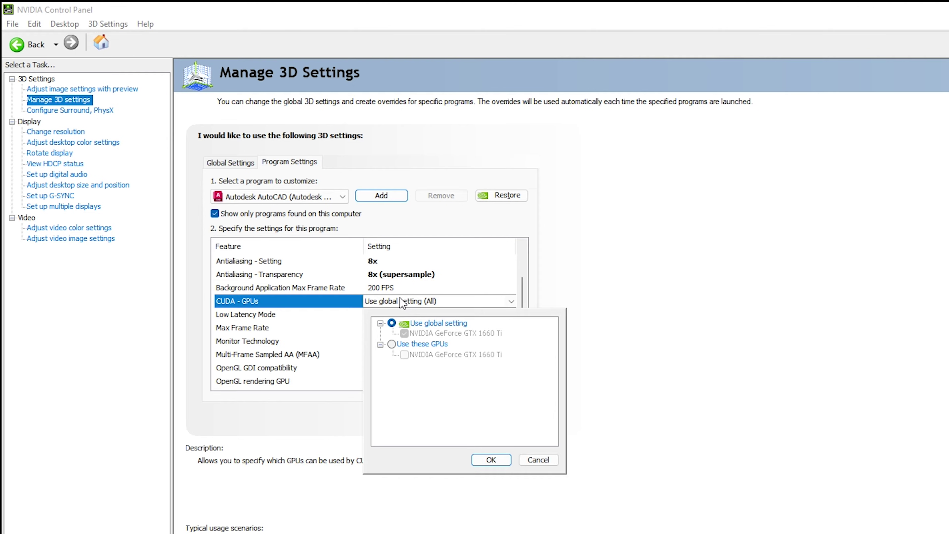
pyautogui.click(398, 343)
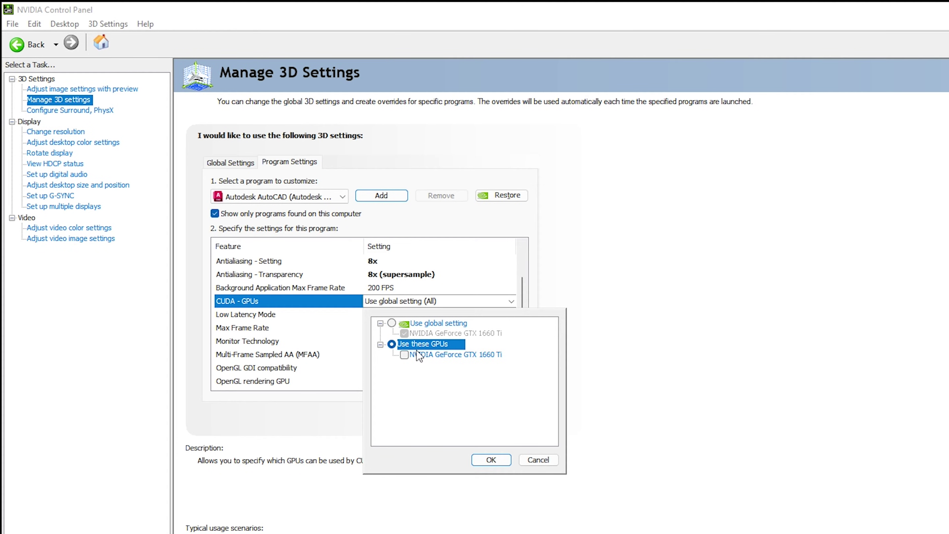
pyautogui.click(404, 355)
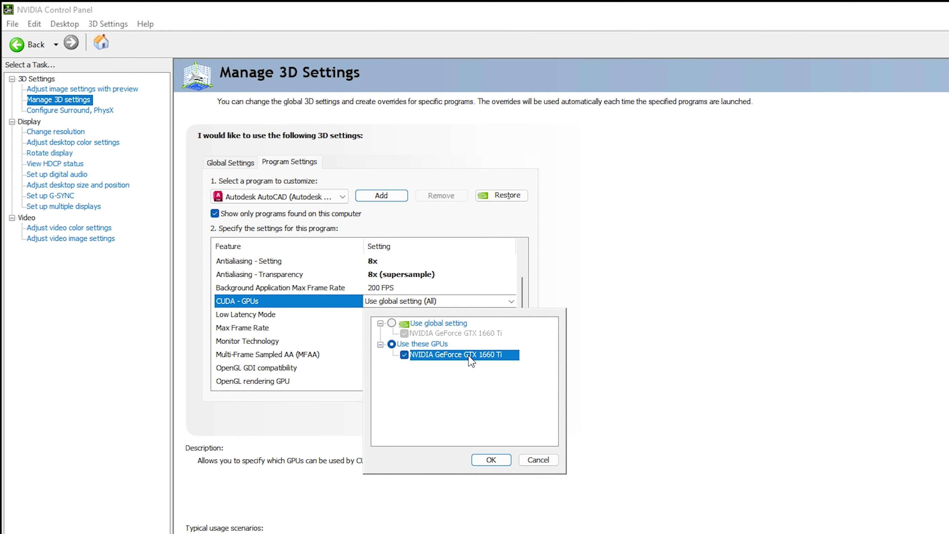
pyautogui.click(492, 459)
# Step: Set Low Latency Mode to On and cap Max Frame Rate at 1000 FPS
pyautogui.click(423, 316)
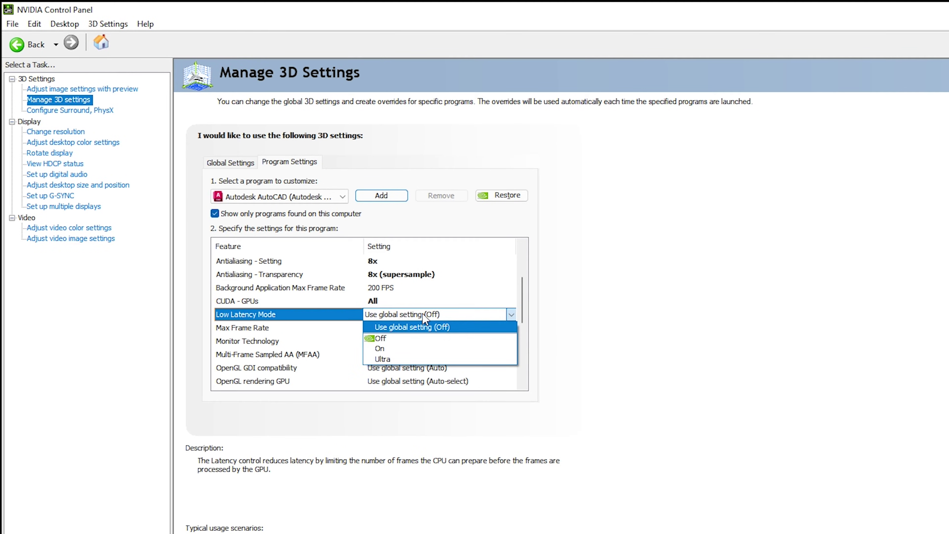
pyautogui.press('Down')
pyautogui.press('Down')
pyautogui.press('Return')
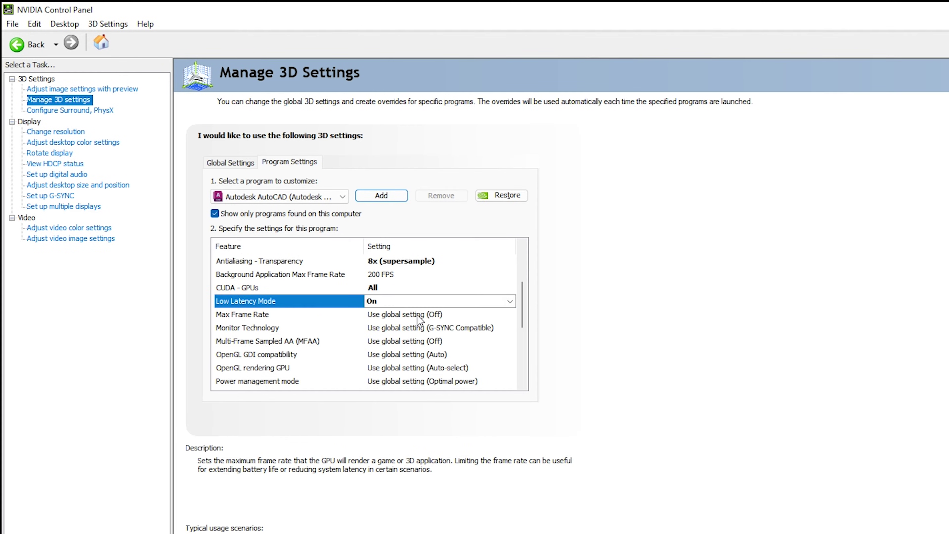
pyautogui.click(420, 316)
pyautogui.click(387, 385)
pyautogui.moveTo(406, 412); pyautogui.dragTo(569, 411)
pyautogui.click(561, 452)
# Step: Set Multi-Frame Sampled AA (MFAA) to On
pyautogui.click(439, 341)
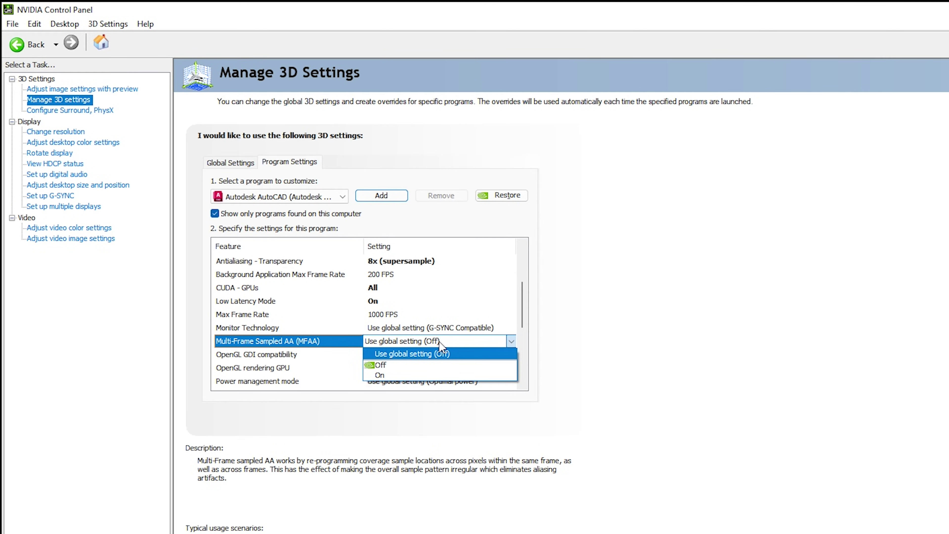
pyautogui.click(423, 374)
pyautogui.scroll(-1, 432, 327)
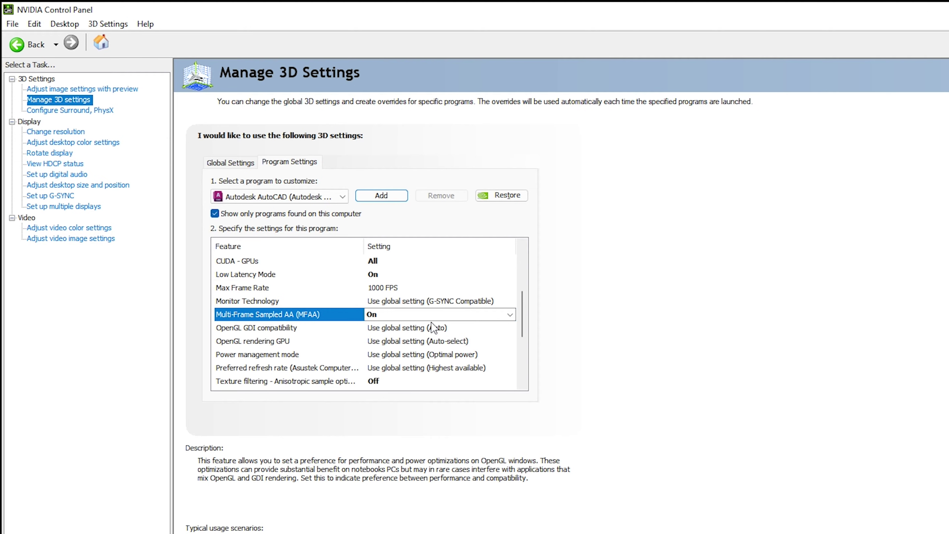
pyautogui.click(433, 327)
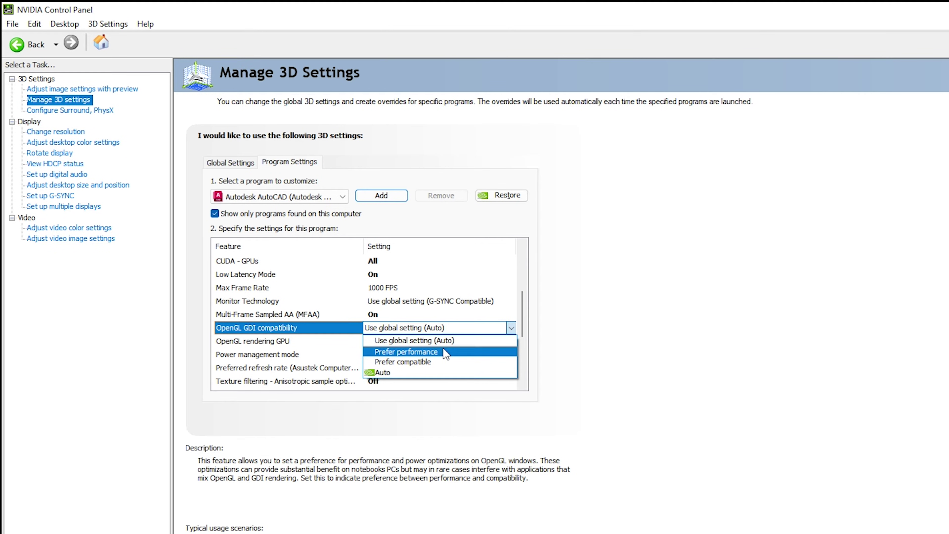
# Step: Set GDI compatibility to Prefer performance, OpenGL rendering GPU to GTX 1660 Ti, and power to Prefer maximum performance
pyautogui.click(443, 352)
pyautogui.scroll(-1, 434, 326)
pyautogui.click(434, 326)
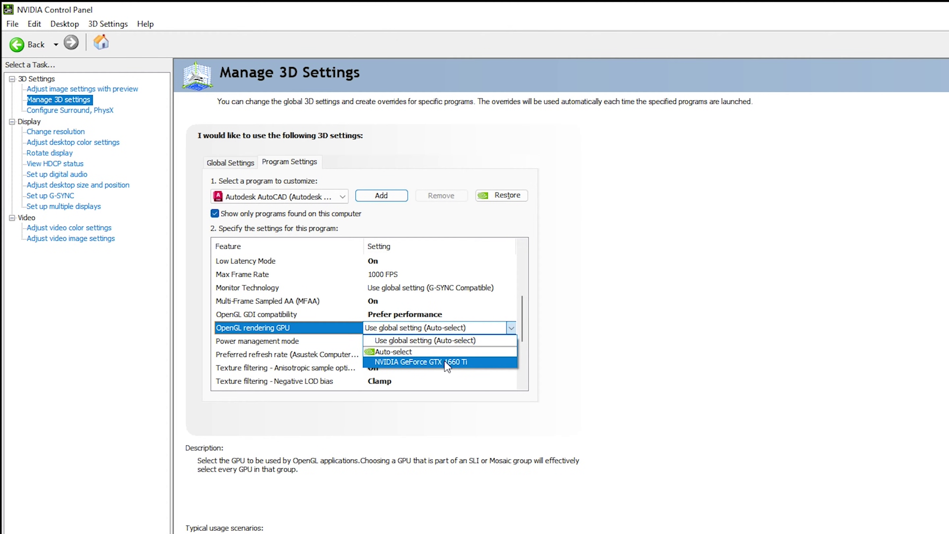
pyautogui.click(464, 362)
pyautogui.scroll(-1, 446, 329)
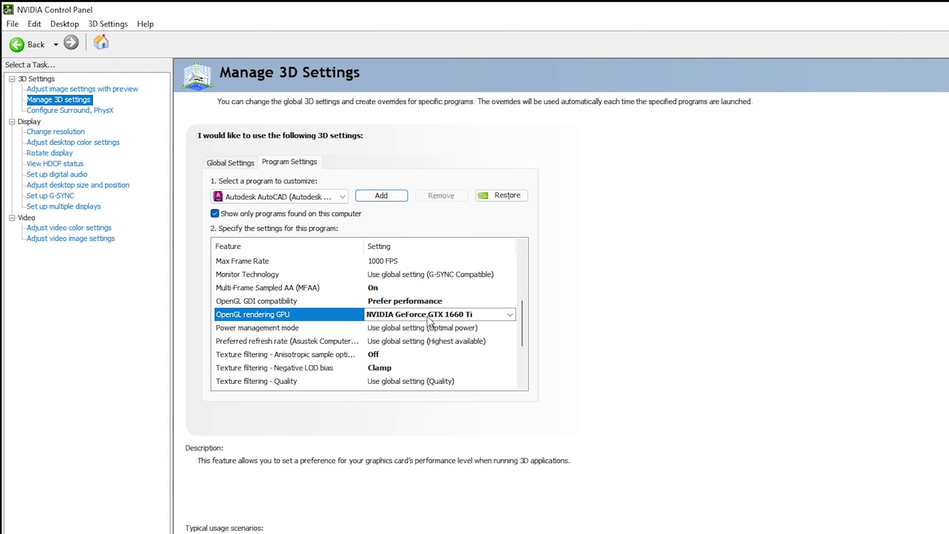
pyautogui.click(440, 331)
pyautogui.click(439, 332)
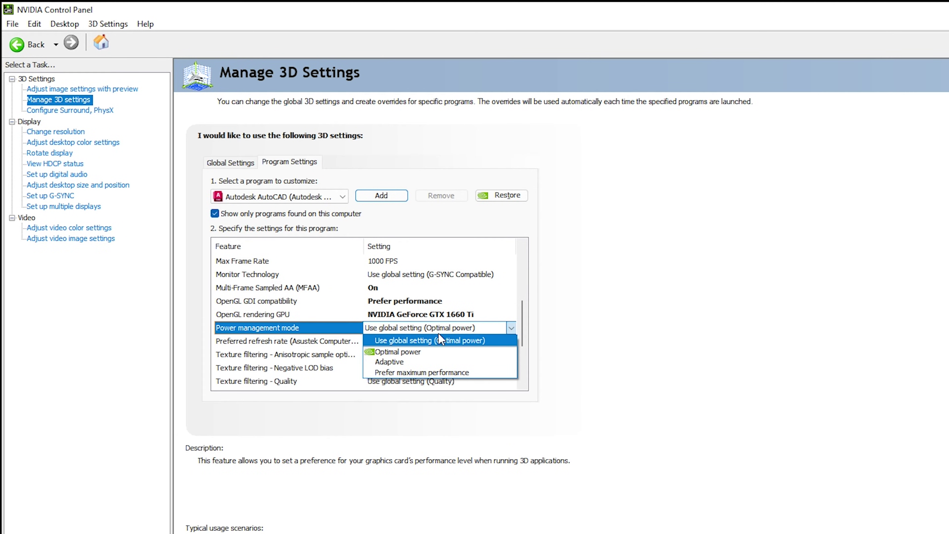
pyautogui.click(443, 373)
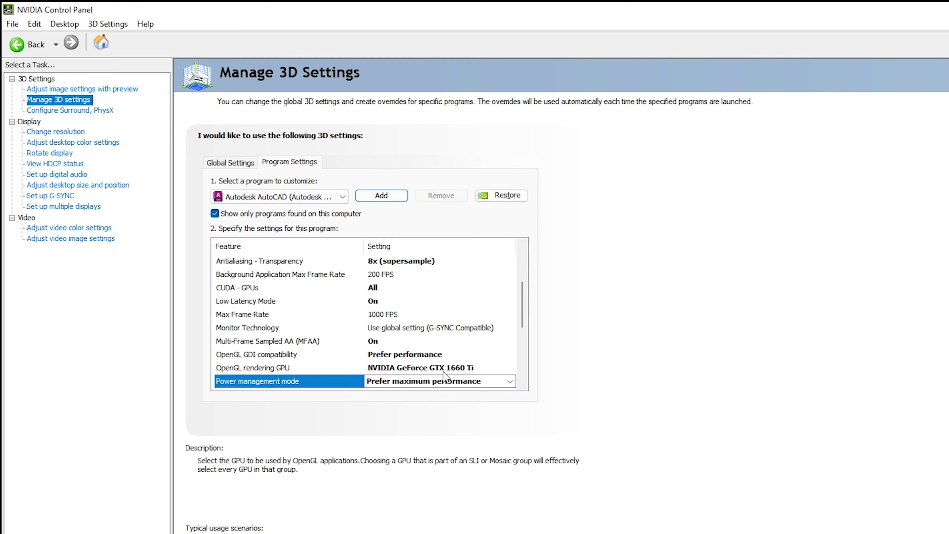
# Step: Turn anisotropic sample optimization On and keep Negative LOD bias at Clamp
pyautogui.scroll(-2, 419, 306)
pyautogui.click(418, 315)
pyautogui.click(419, 315)
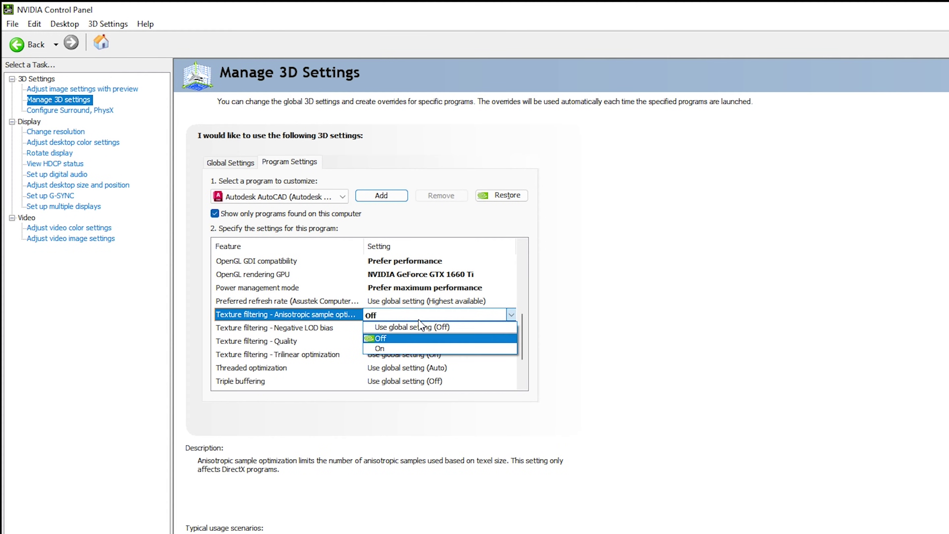
pyautogui.click(408, 348)
pyautogui.scroll(-2, 406, 315)
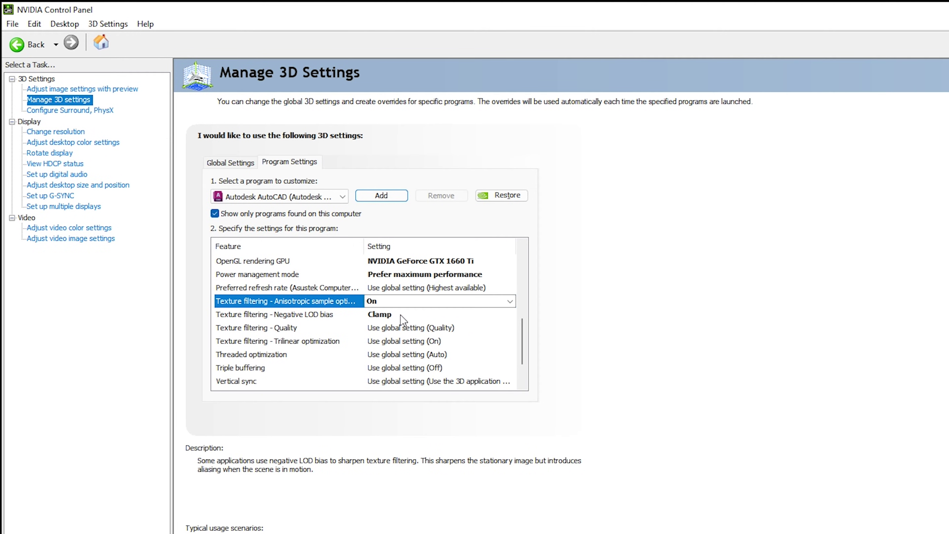
pyautogui.click(401, 314)
pyautogui.click(401, 314)
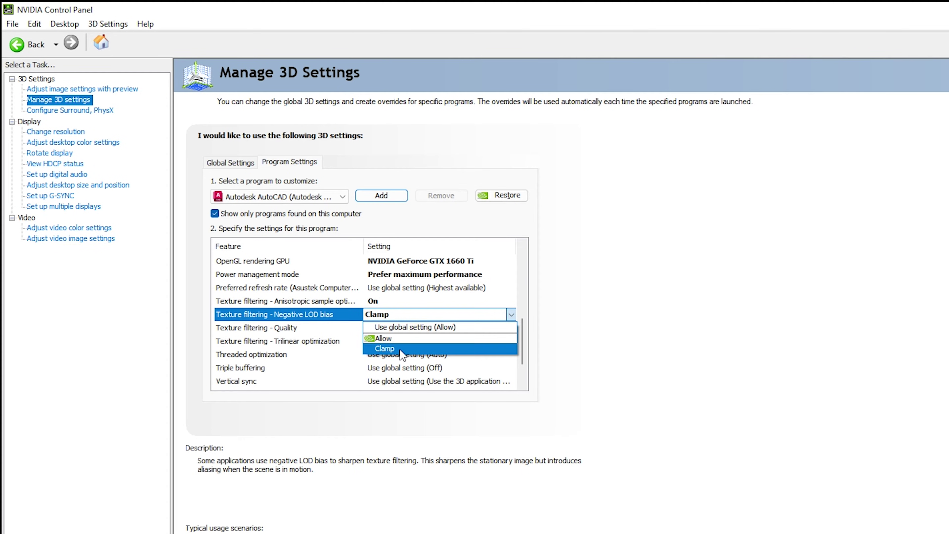
pyautogui.click(400, 350)
pyautogui.scroll(-1, 410, 317)
pyautogui.click(410, 314)
pyautogui.click(410, 314)
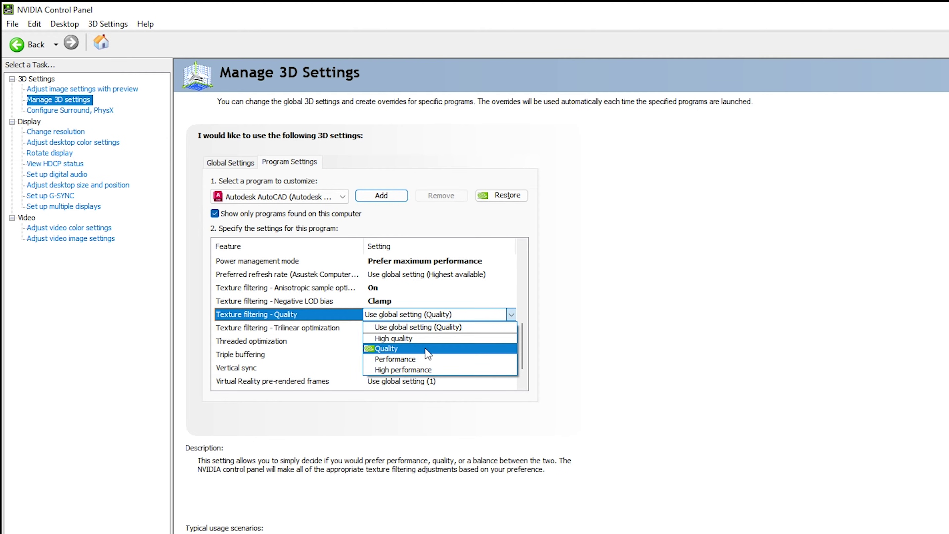
# Step: Set texture filtering quality to High performance and turn trilinear and threaded optimization On
pyautogui.click(433, 367)
pyautogui.click(430, 313)
pyautogui.click(431, 314)
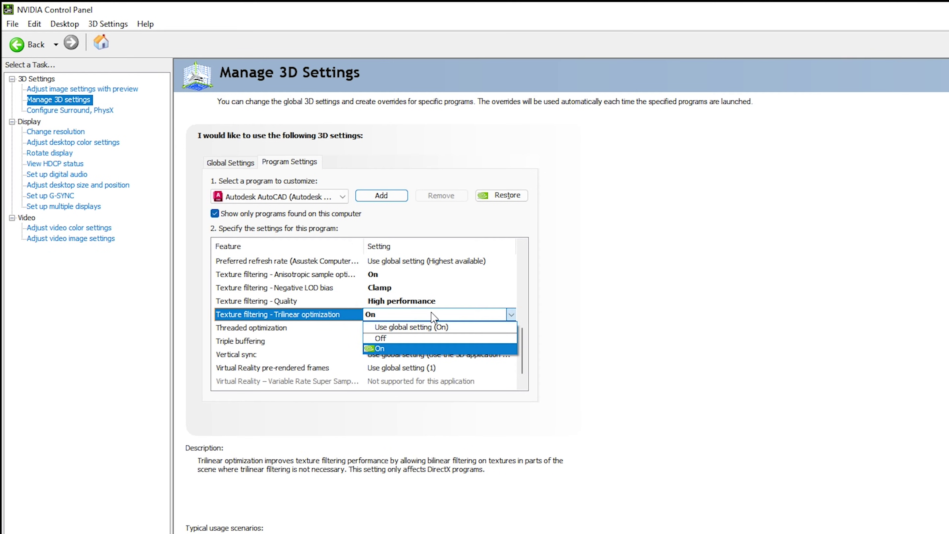
pyautogui.click(413, 347)
pyautogui.click(464, 328)
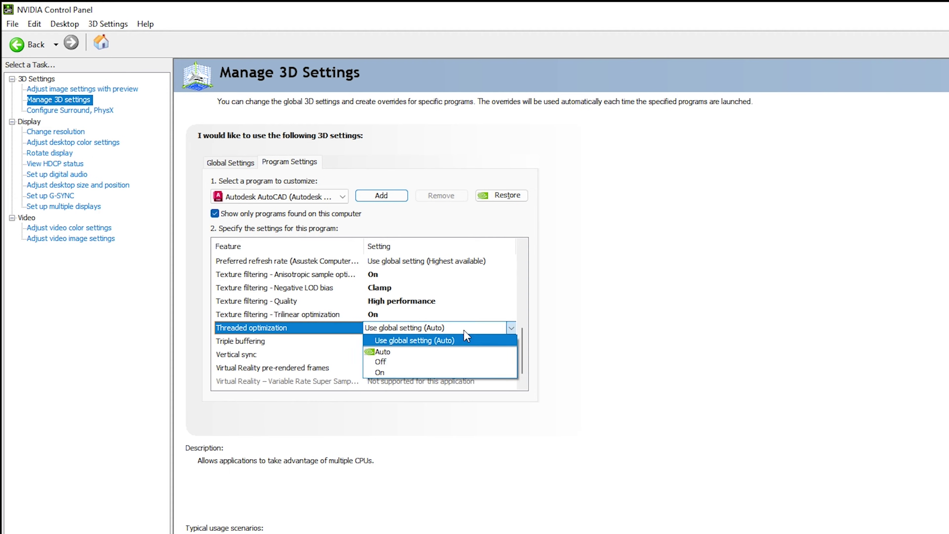
pyautogui.click(432, 372)
# Step: Turn triple buffering On and set Vulkan/OpenGL present method to Prefer layered on DXGI Swapchain
pyautogui.click(412, 327)
pyautogui.click(412, 328)
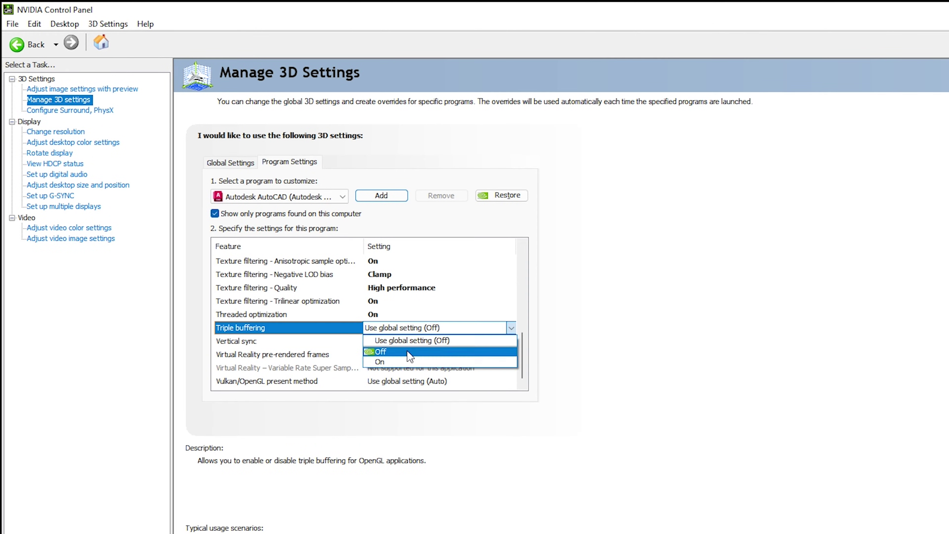
pyautogui.click(409, 362)
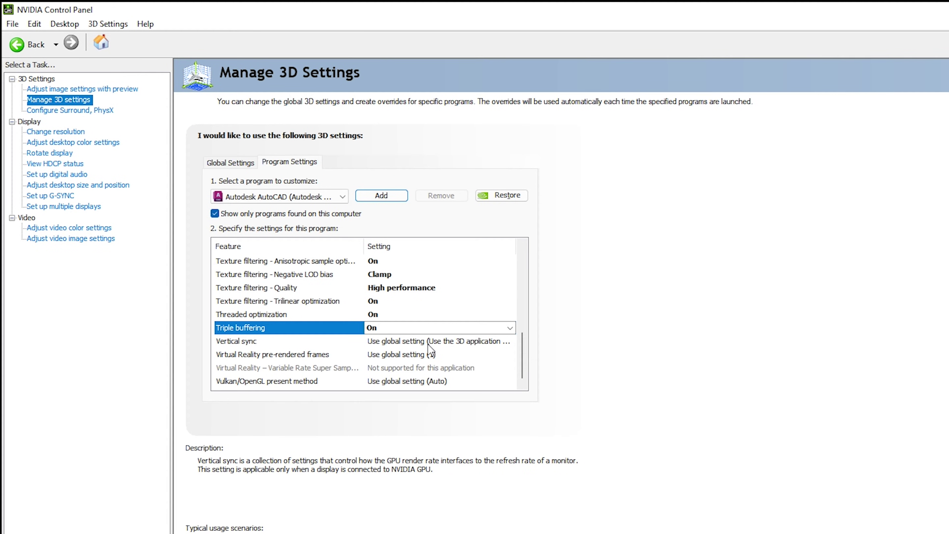
pyautogui.click(411, 382)
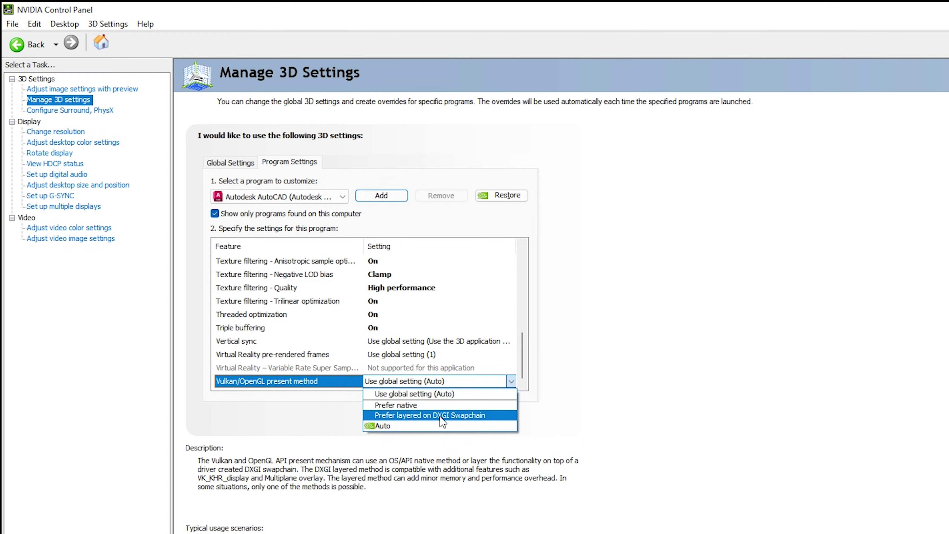
pyautogui.click(489, 415)
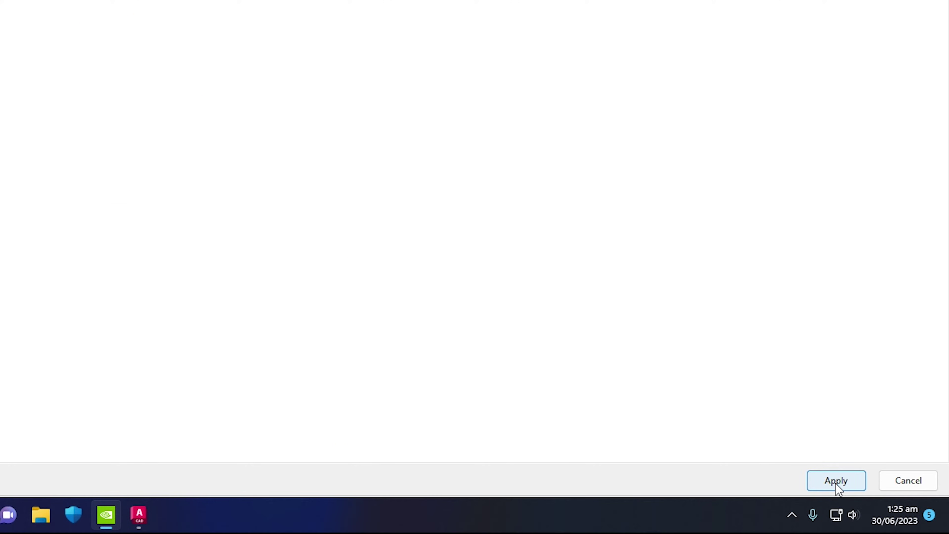
# Step: Apply the AutoCAD profile changes in NVIDIA Control Panel, then bring up AutoCAD's application menu
pyautogui.click(835, 480)
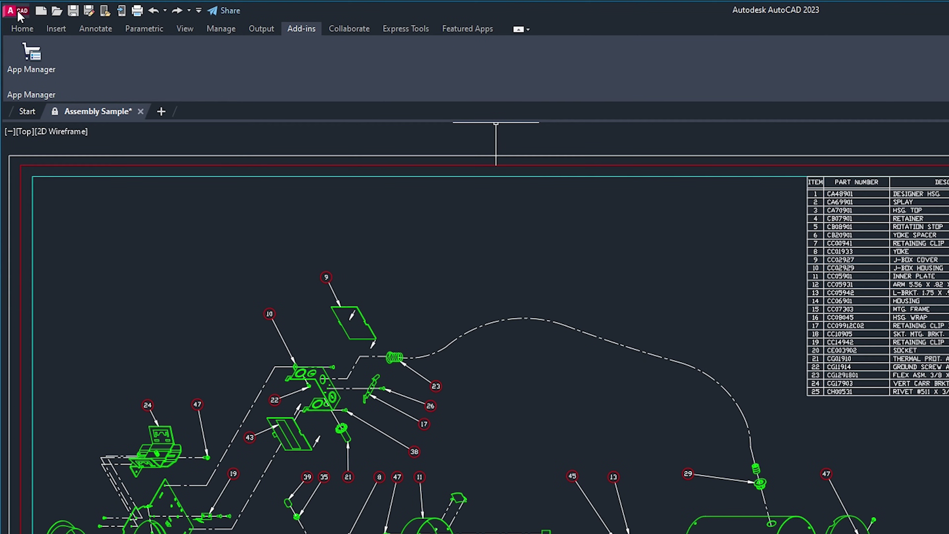
pyautogui.click(19, 11)
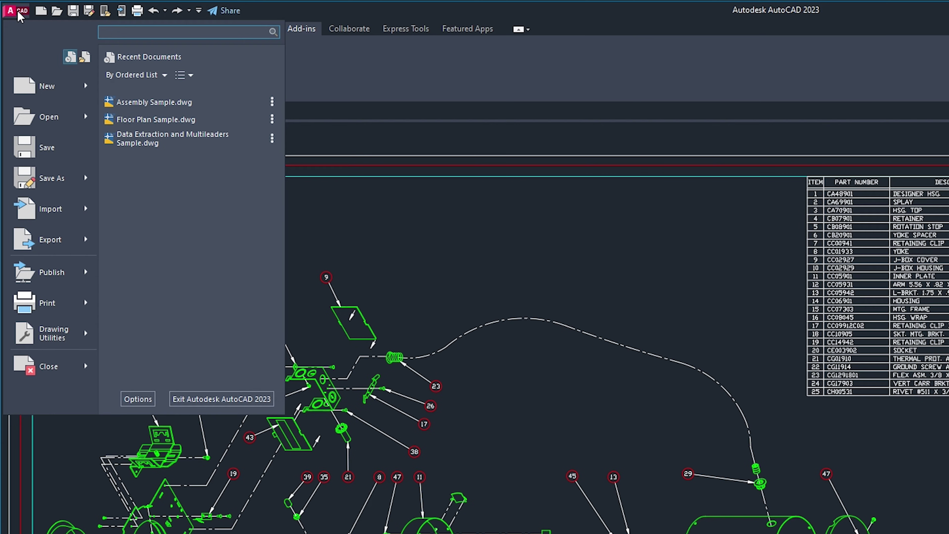
# Step: Open the Graphics Performance dialog from the System page of AutoCAD's Options
pyautogui.click(136, 398)
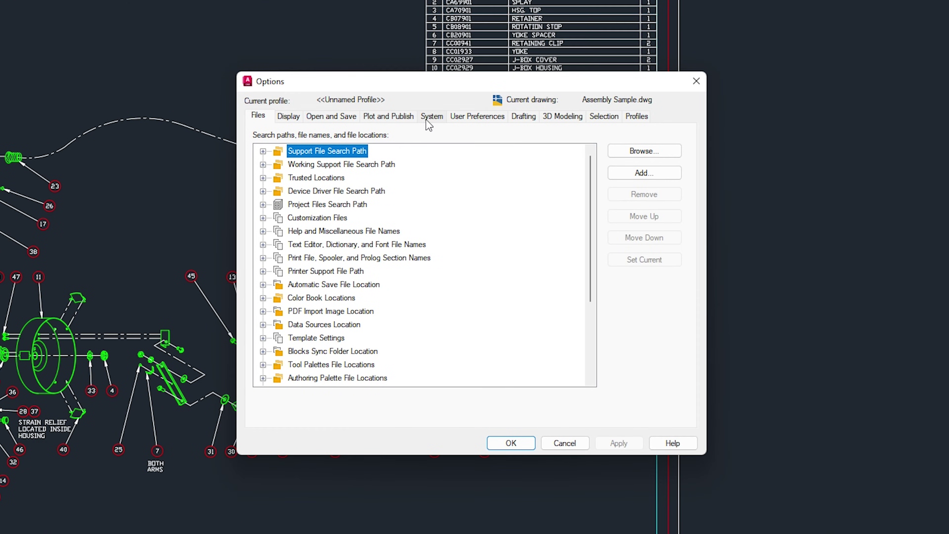
pyautogui.click(431, 117)
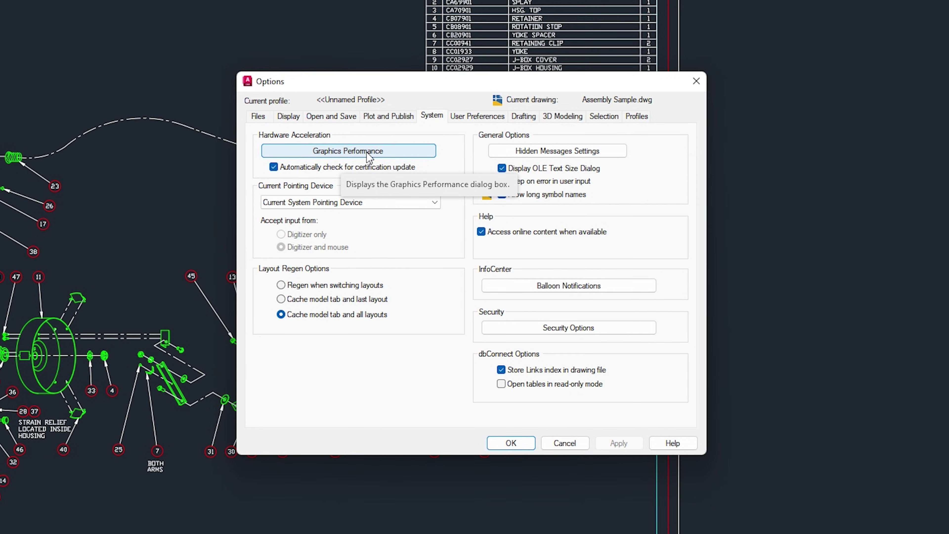
pyautogui.click(336, 156)
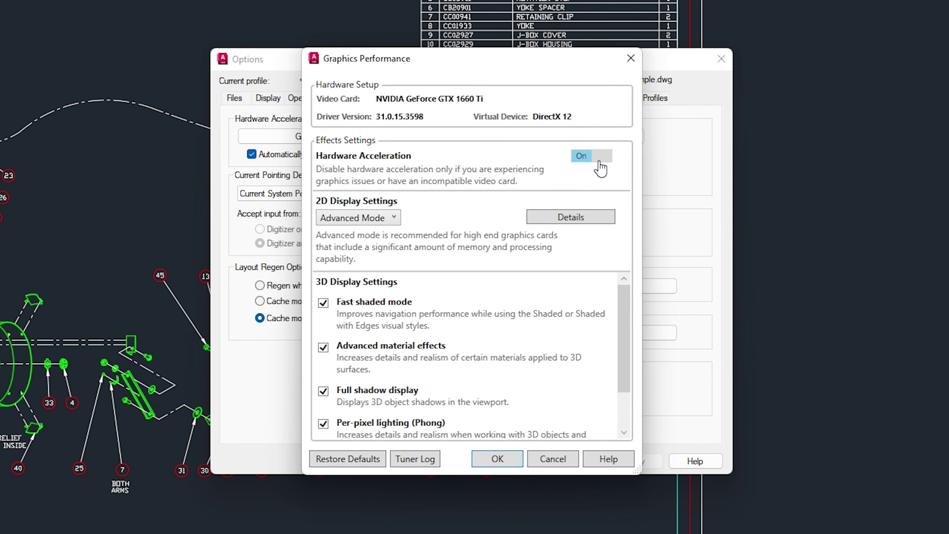
# Step: Keep 2D display at Advanced Mode, review the detailed settings, and confirm Graphics Performance and Options
pyautogui.click(359, 218)
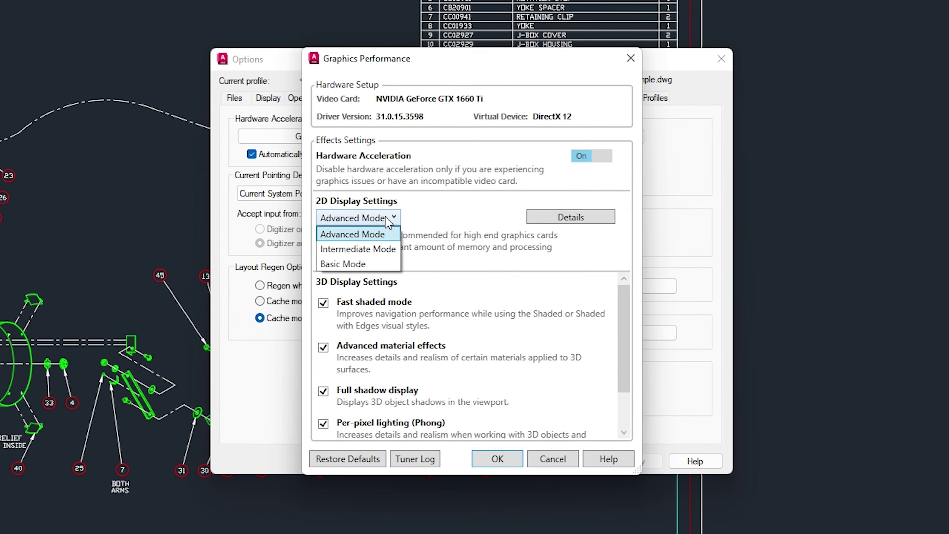
pyautogui.click(364, 234)
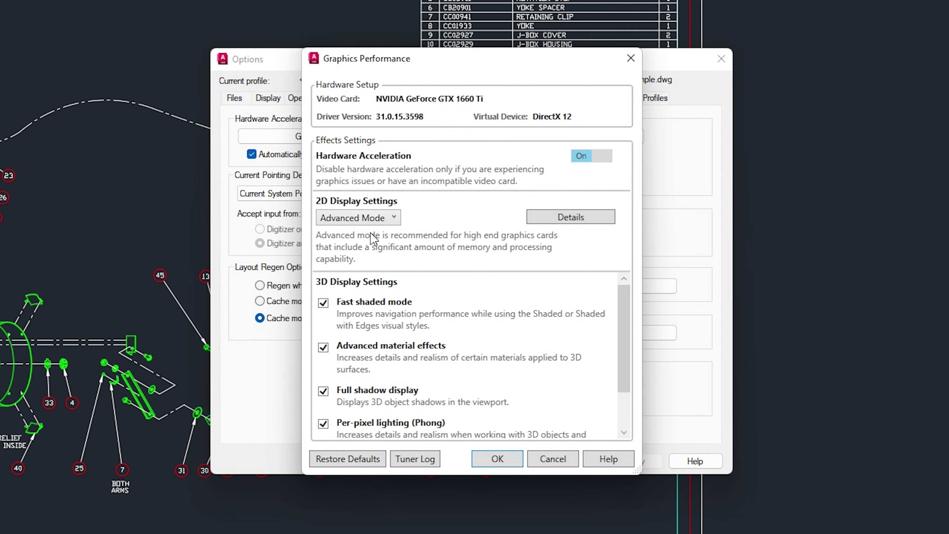
pyautogui.click(571, 216)
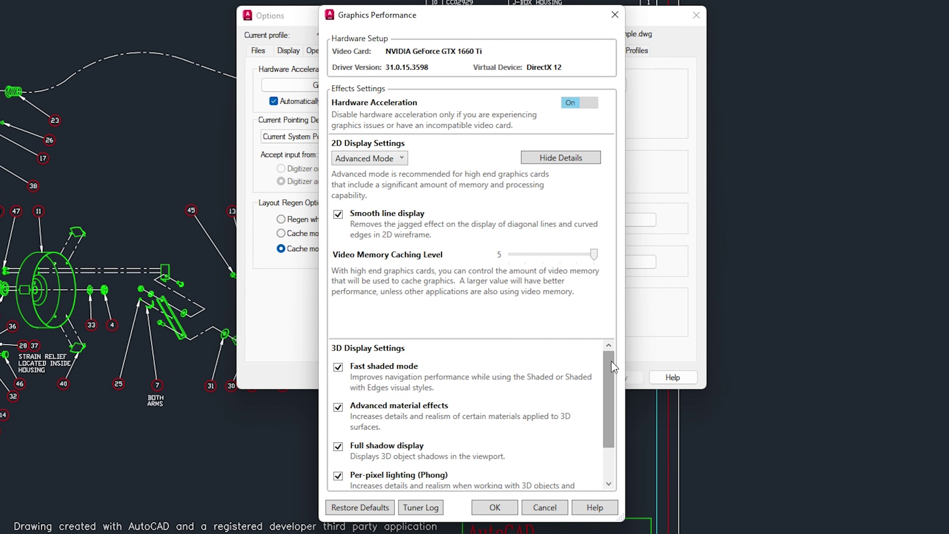
pyautogui.scroll(-1, 411, 376)
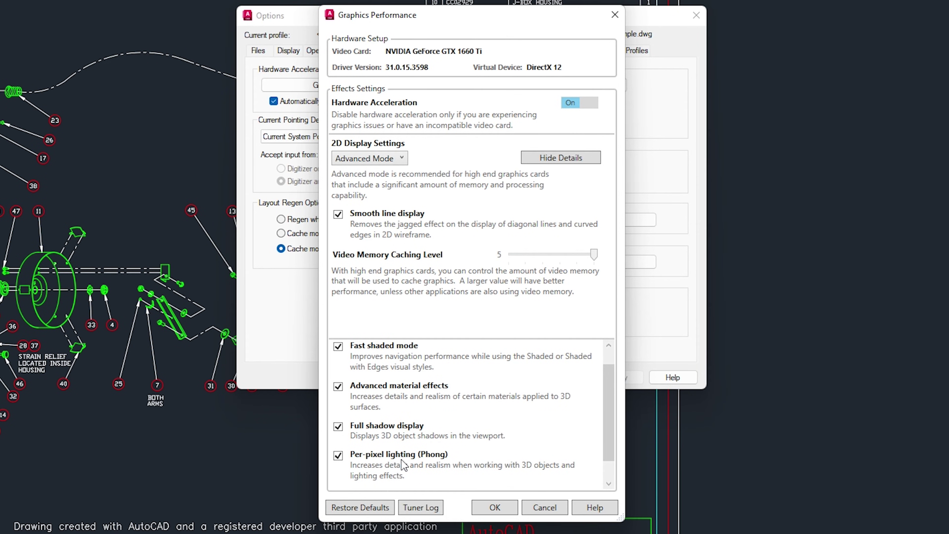
pyautogui.scroll(-1, 361, 477)
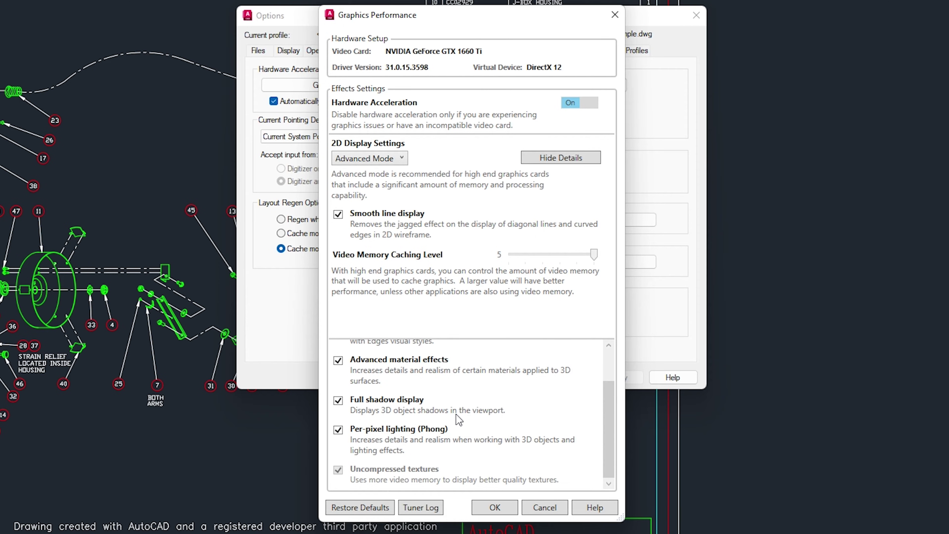
pyautogui.click(500, 506)
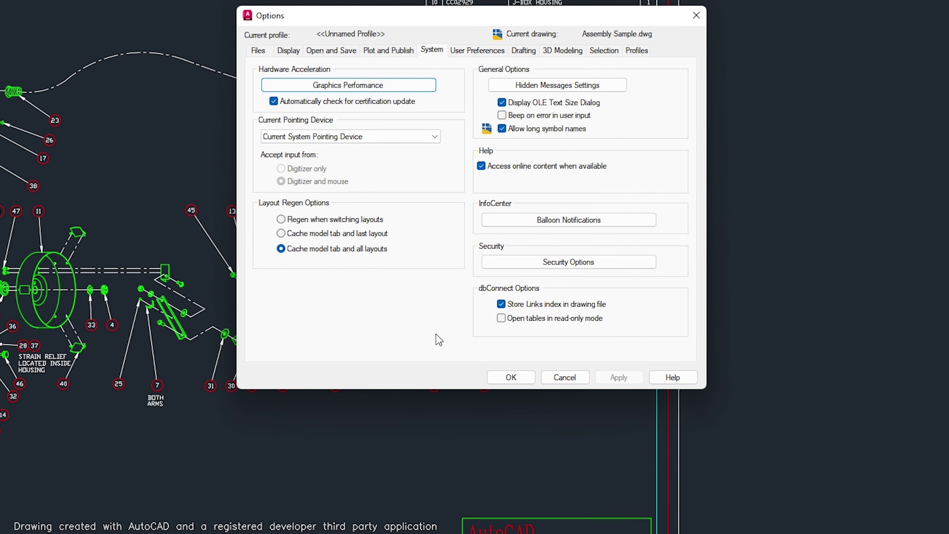
pyautogui.click(510, 378)
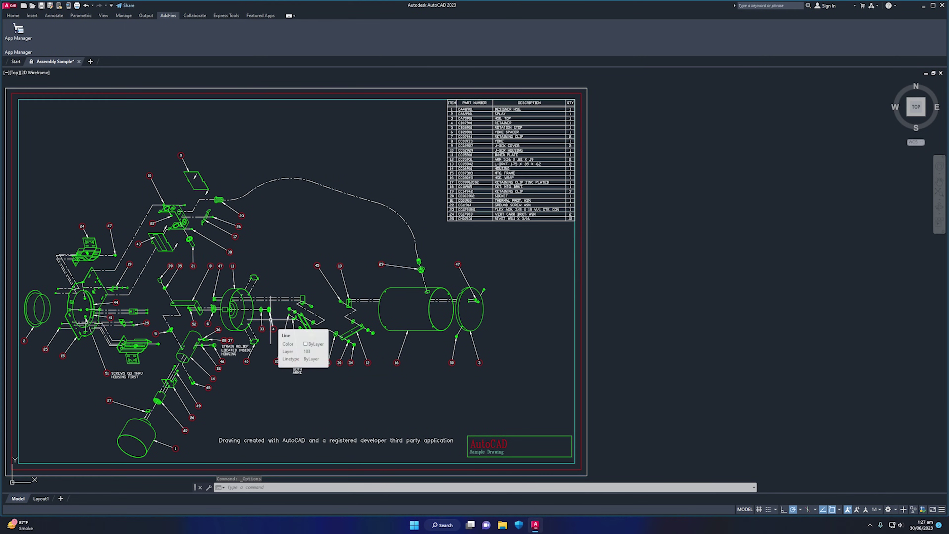